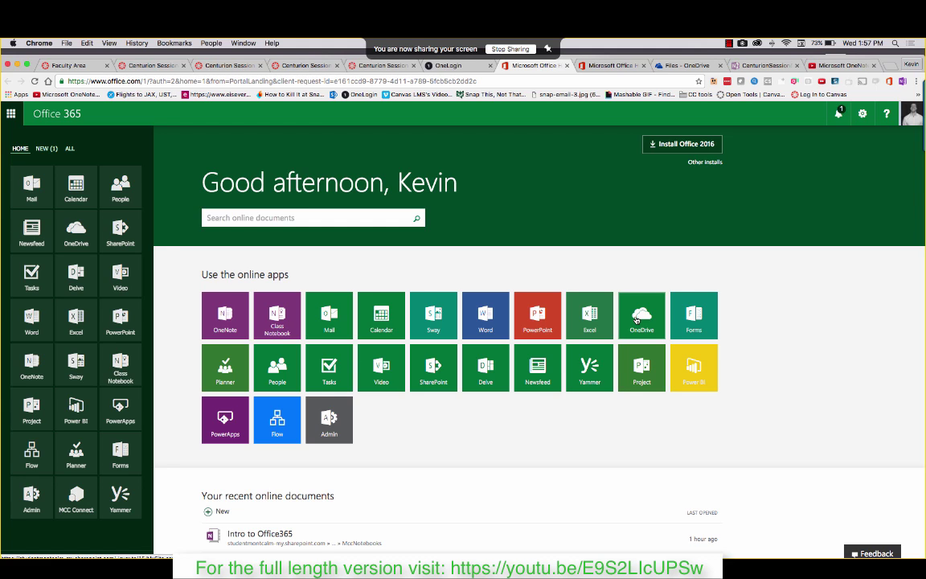
Open OneNote from the Office 365 home page and open the Staff Training NoteBook - KW from My Notebooks
click(170, 330)
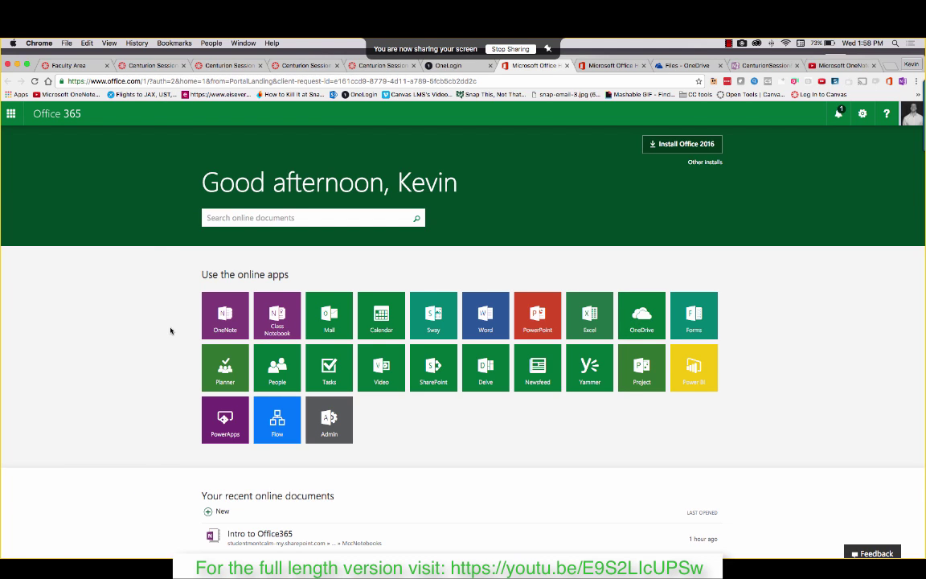
key(super+Tab)
key(super+Tab)
key(super+Tab)
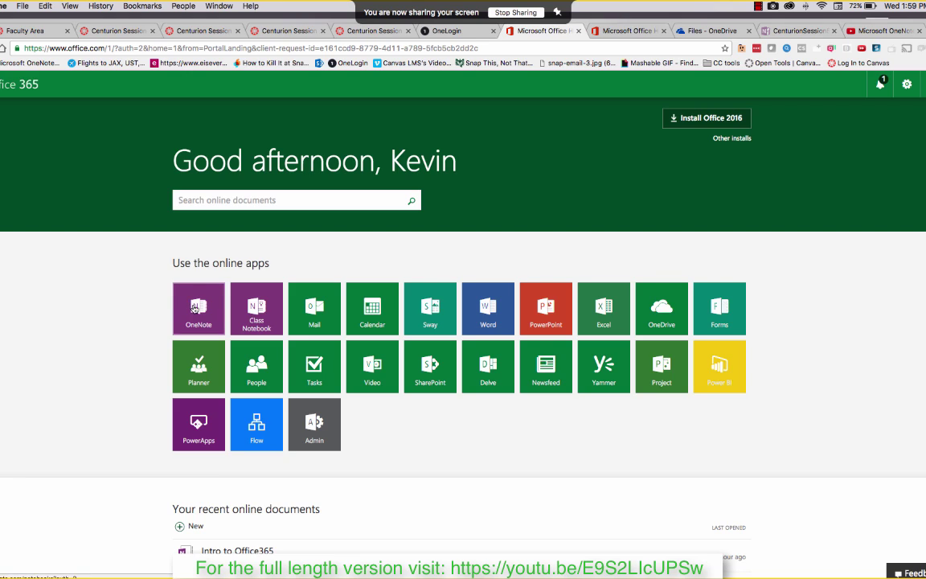
click(193, 307)
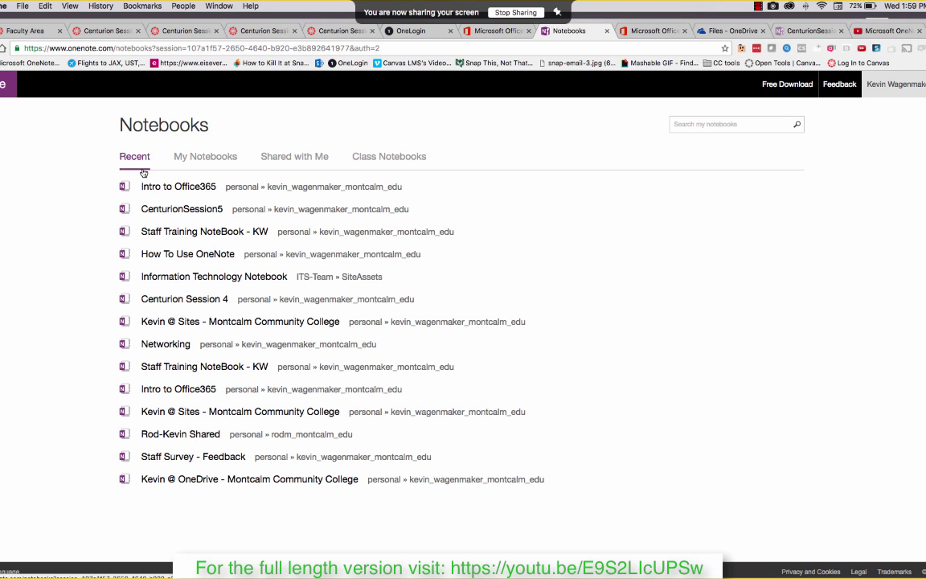
click(202, 158)
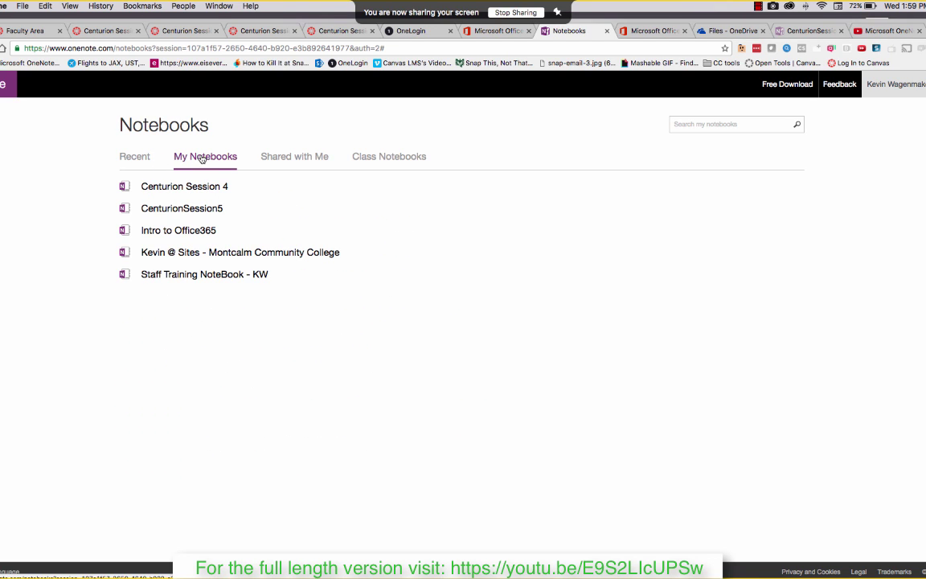
click(189, 274)
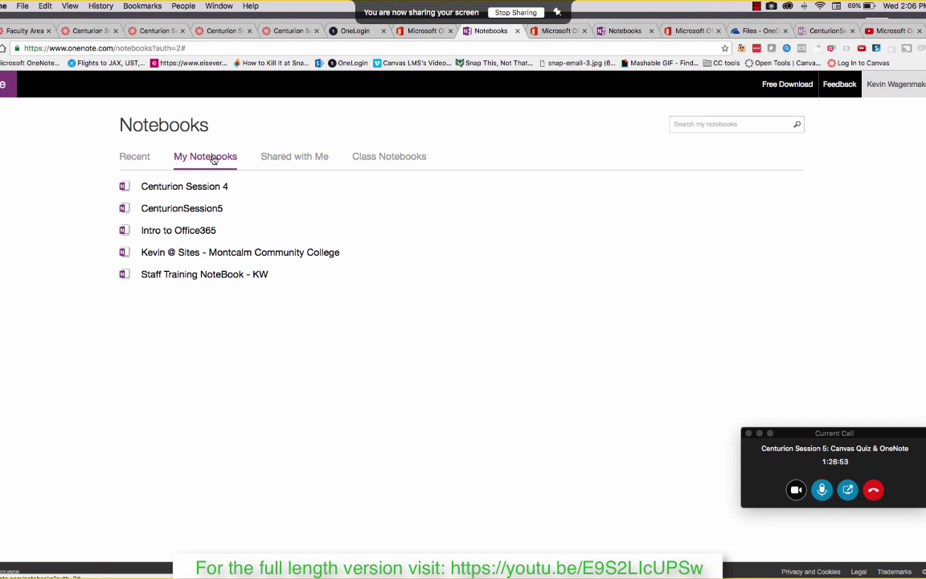
Open OneDrive from the Office 365 home page and create a new OneNote notebook named Centurion
click(357, 31)
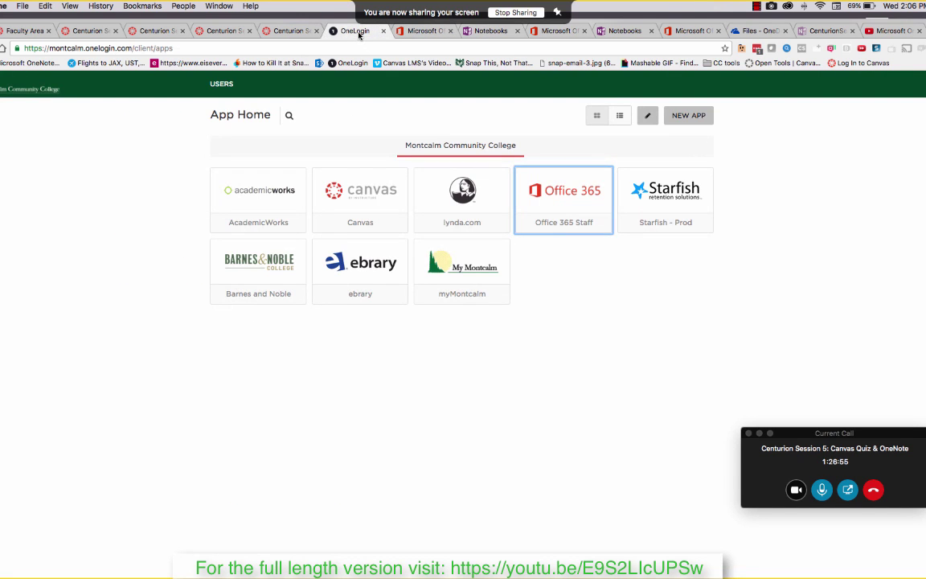
click(426, 31)
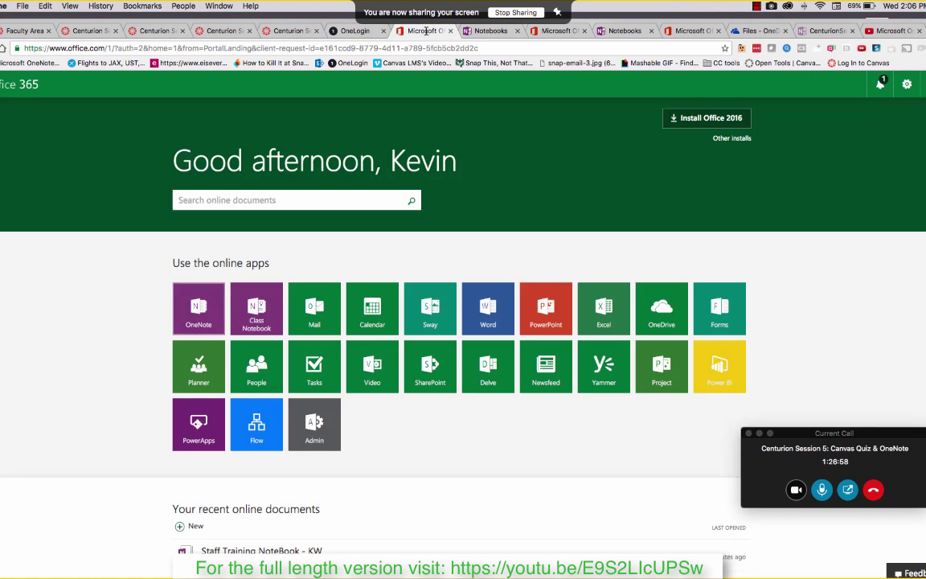
click(651, 315)
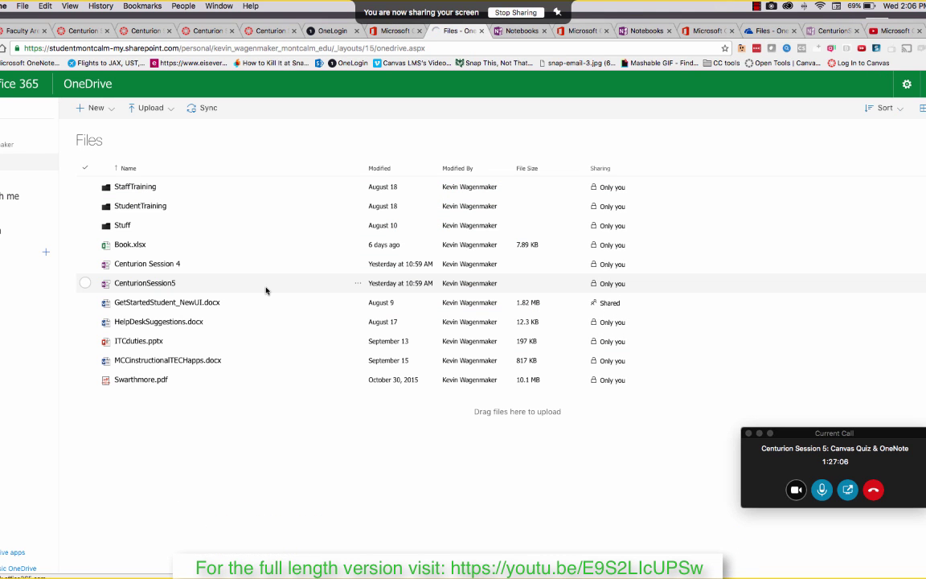
click(111, 109)
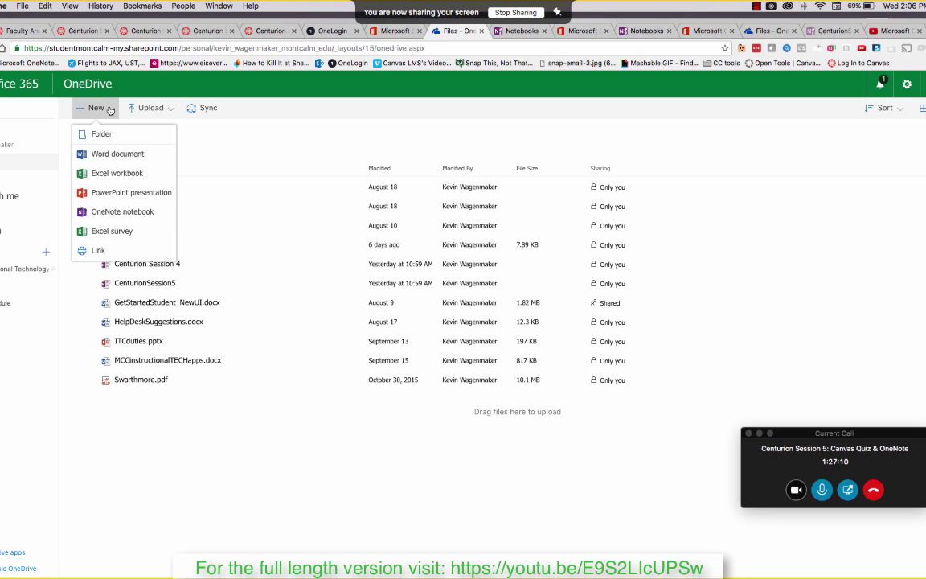
click(103, 213)
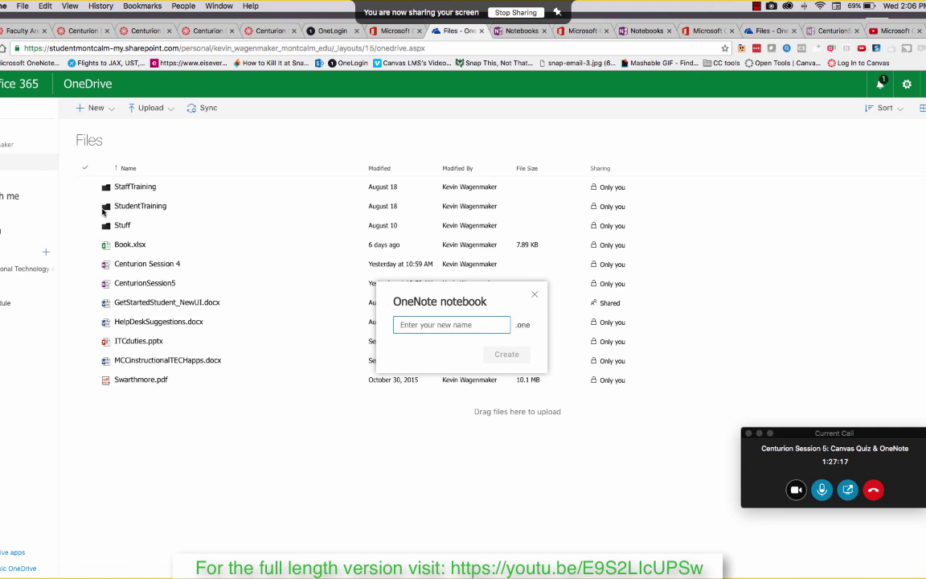
text(Centurion)
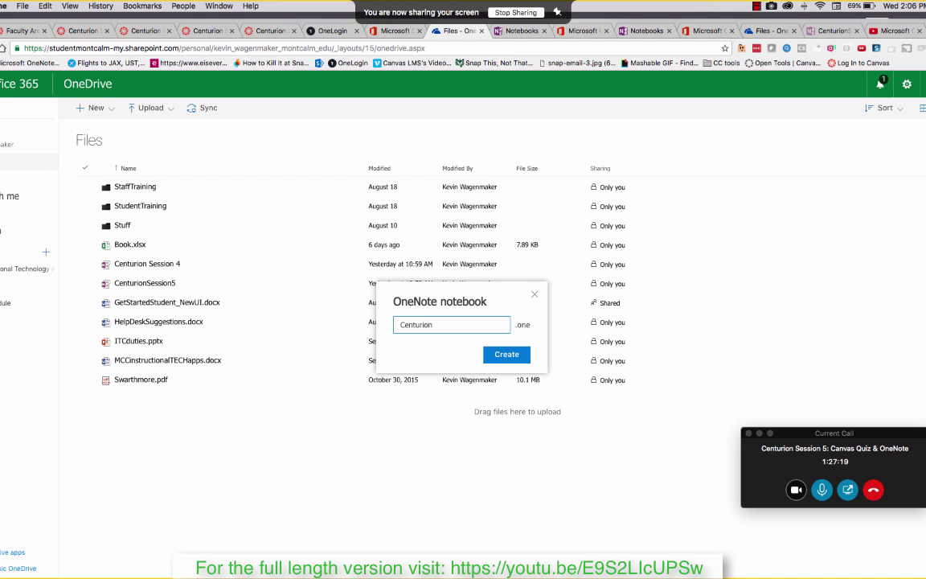
key(Return)
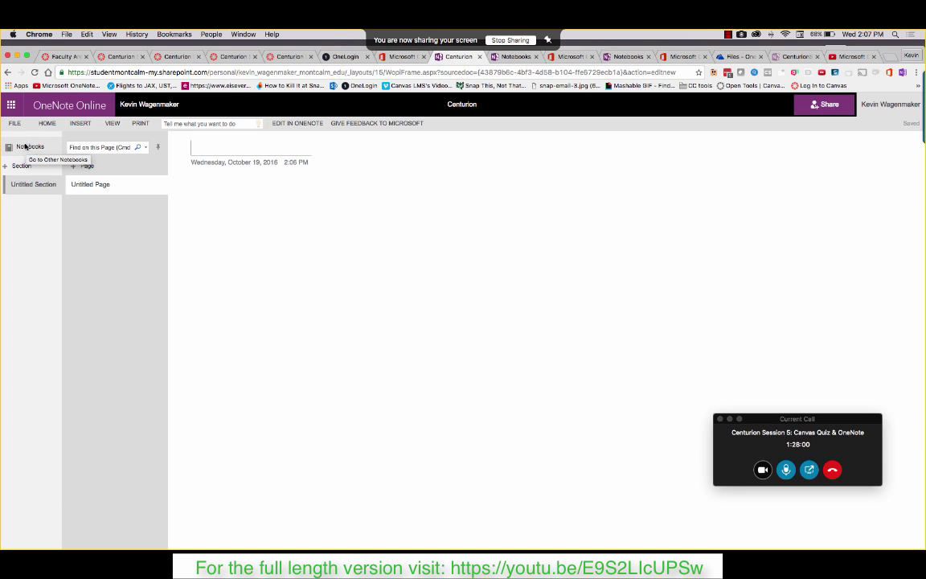
Return to the notebook list and open the Intro page of the CenturionSession5 notebook from My Notebooks
click(23, 148)
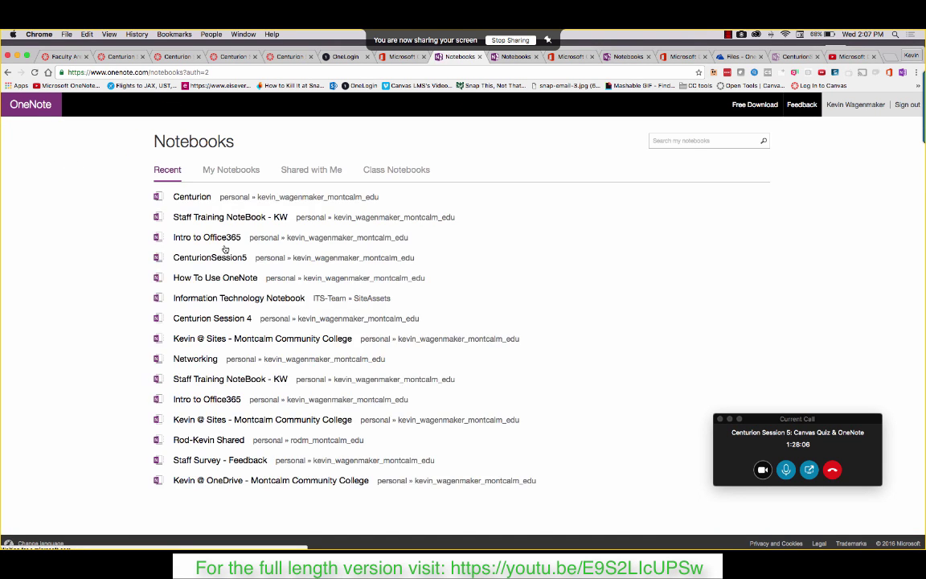
click(238, 175)
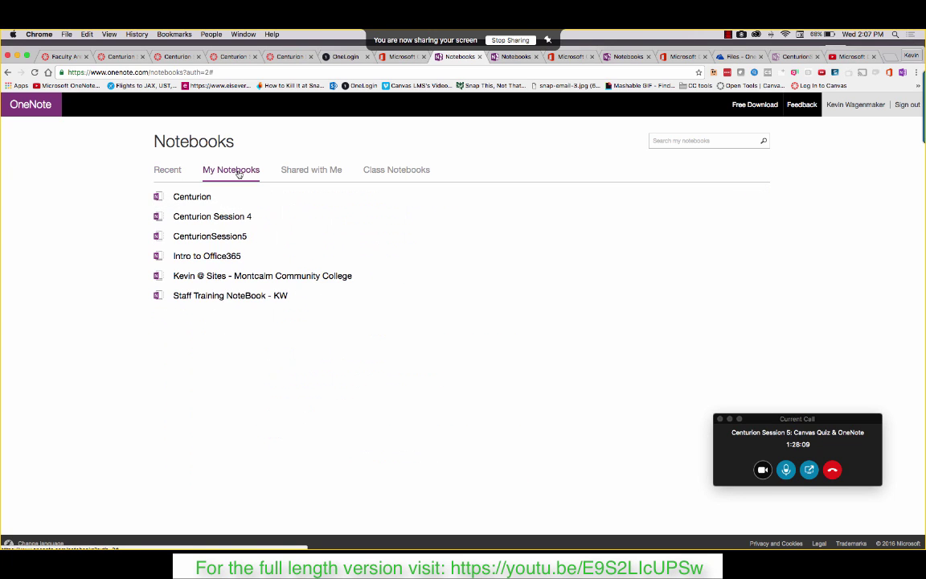
click(231, 236)
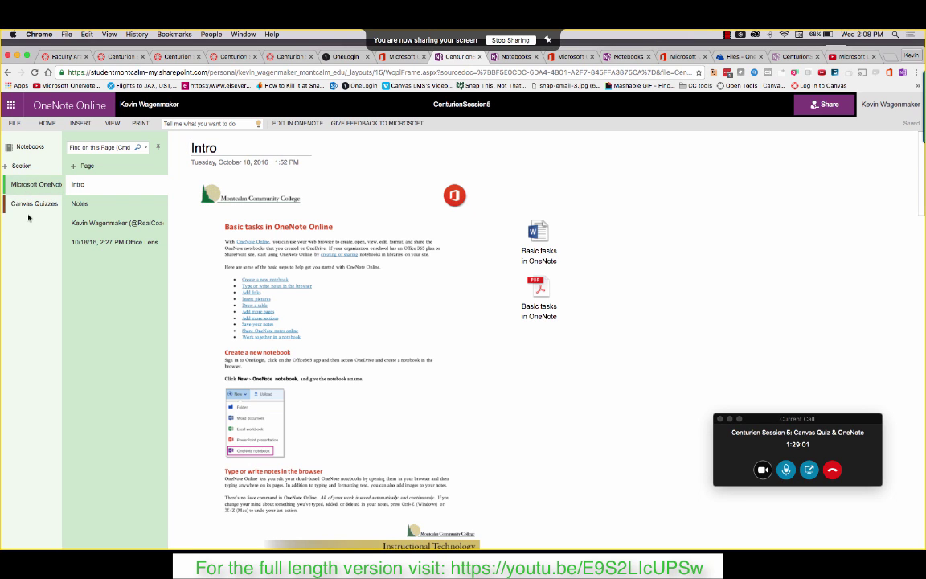
click(78, 185)
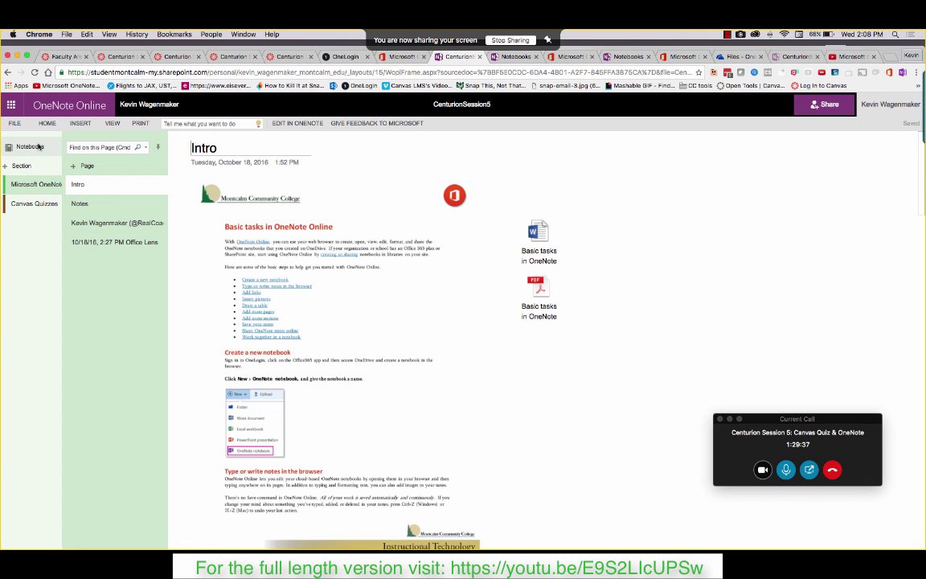
Share the CenturionSession5 notebook with a colleague found by first name, giving edit permission
click(829, 106)
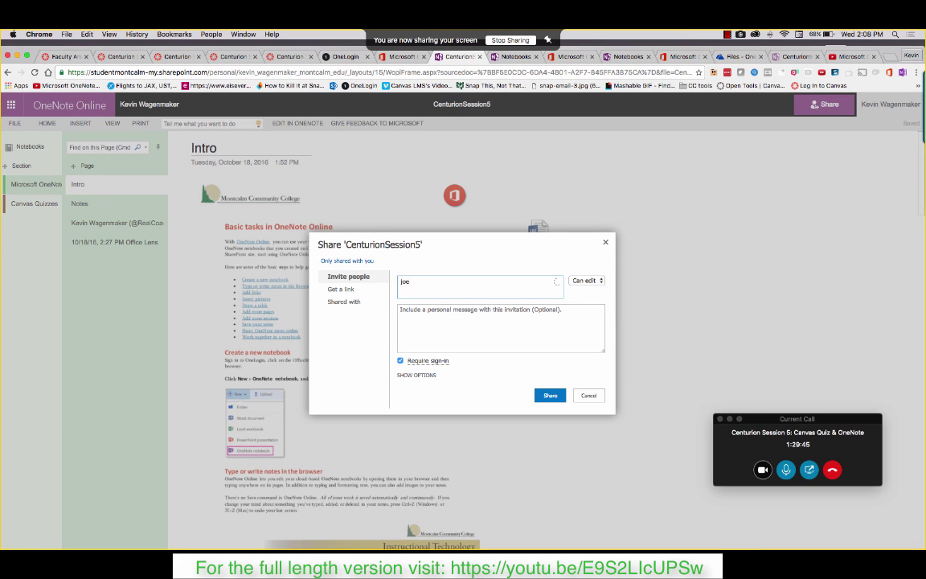
text(joel)
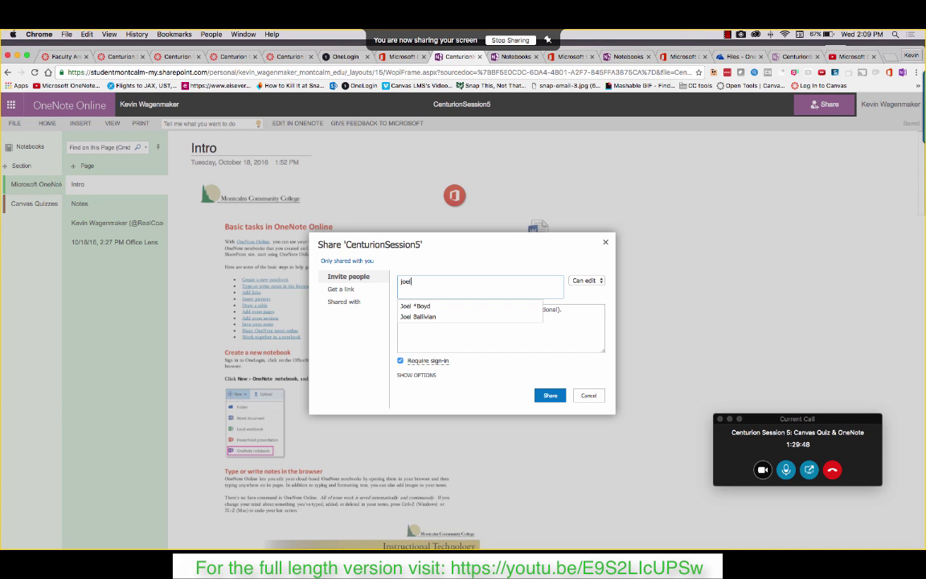
click(444, 315)
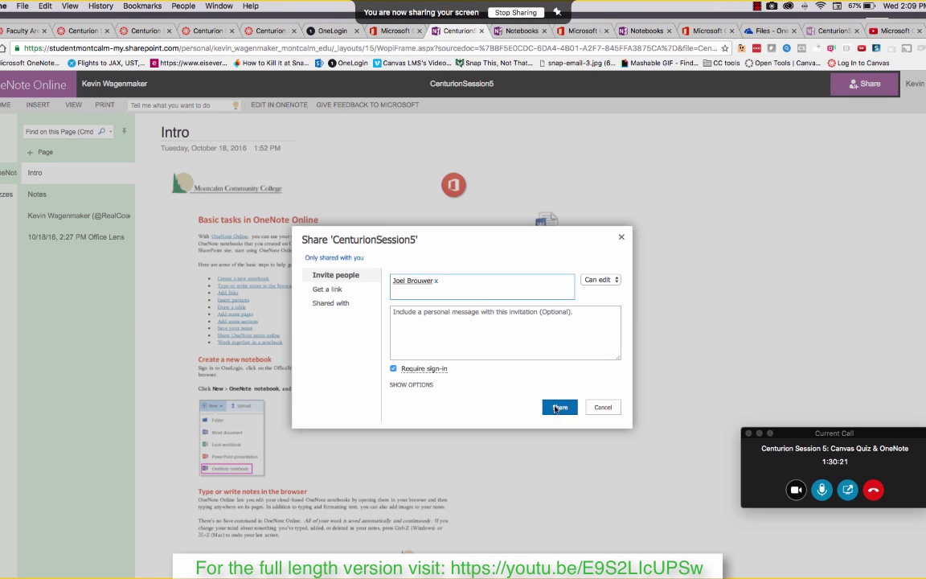
click(556, 406)
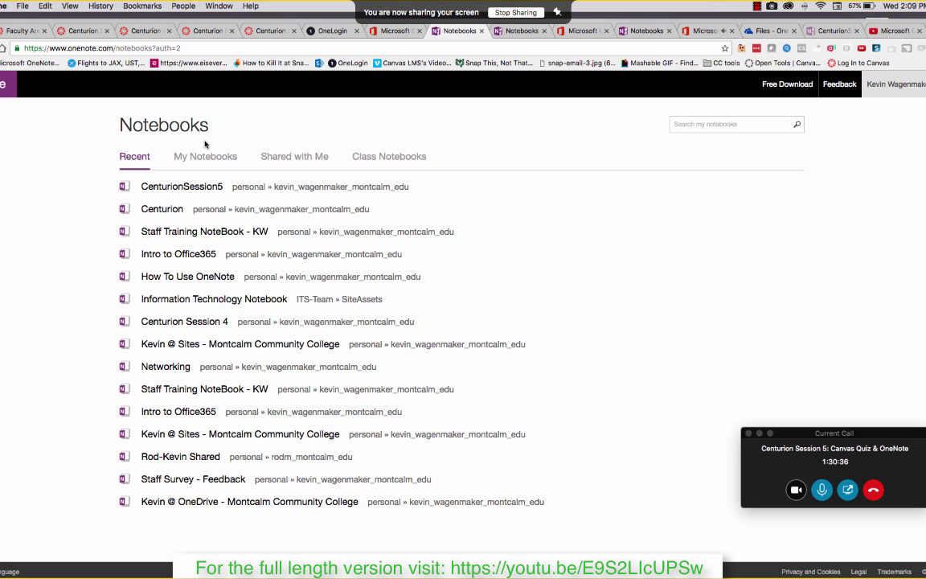
Check the notebooks listed under Shared with Me and reopen CenturionSession5 from My Notebooks
click(293, 163)
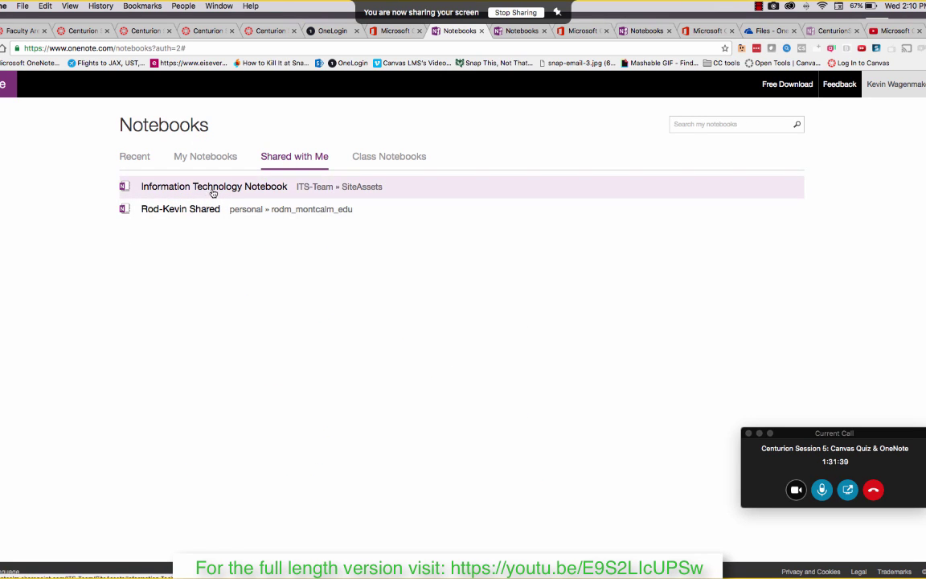
click(207, 159)
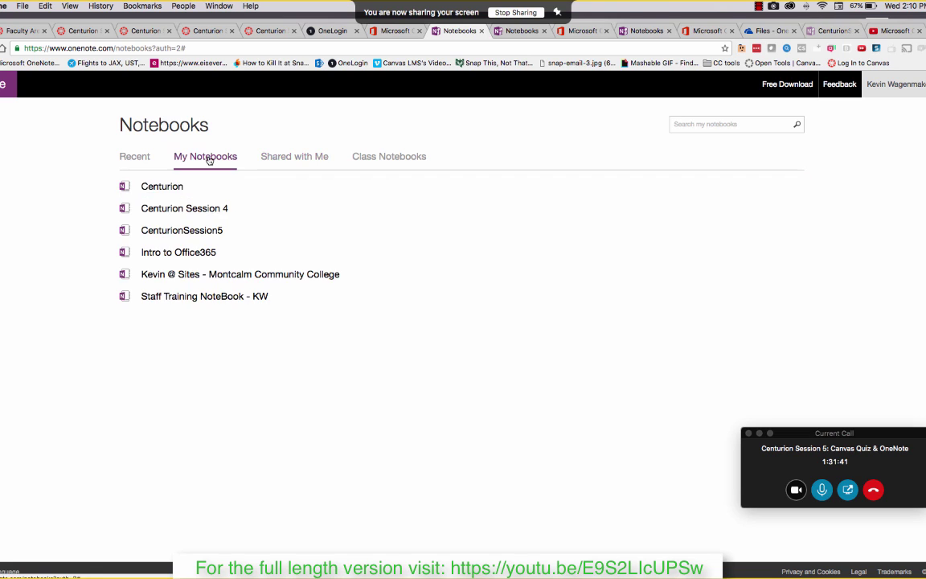
click(184, 231)
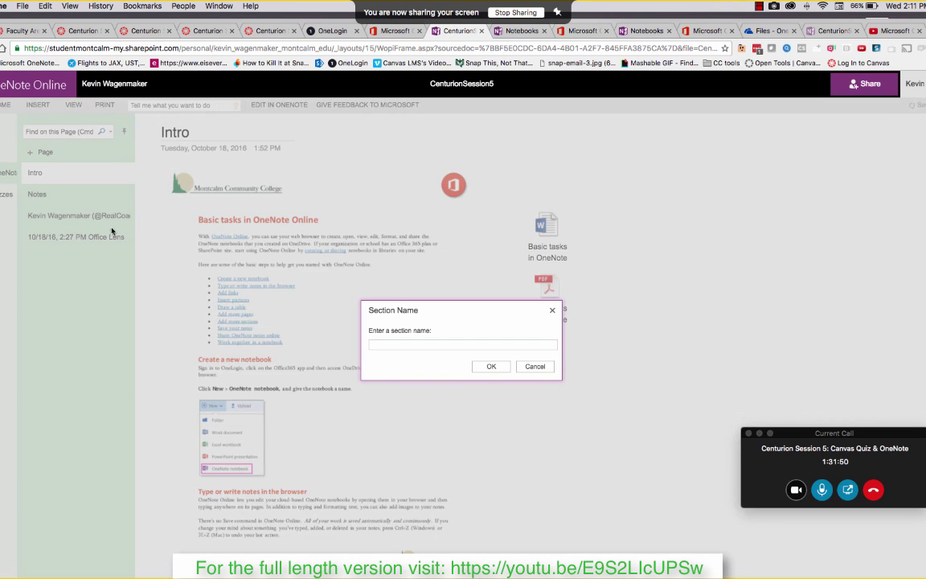
Add a section named Notes to the CenturionSession5 notebook and delete that section again
text(Notes)
key(Return)
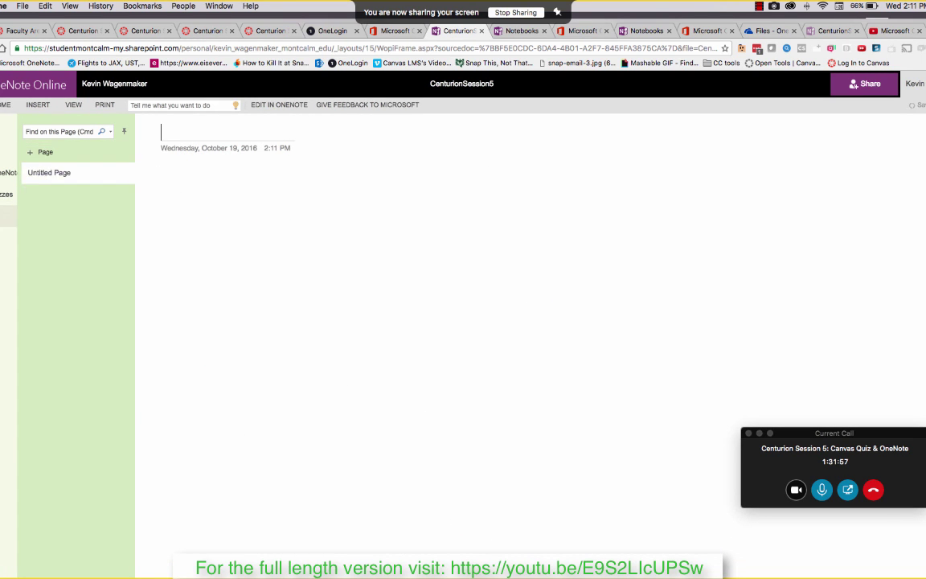
right_click(8, 215)
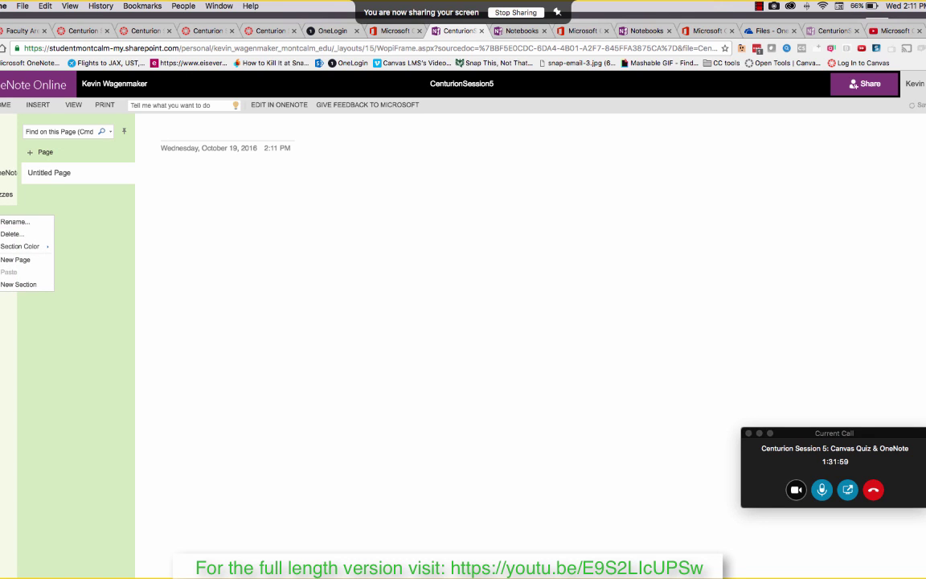
click(3, 234)
click(496, 369)
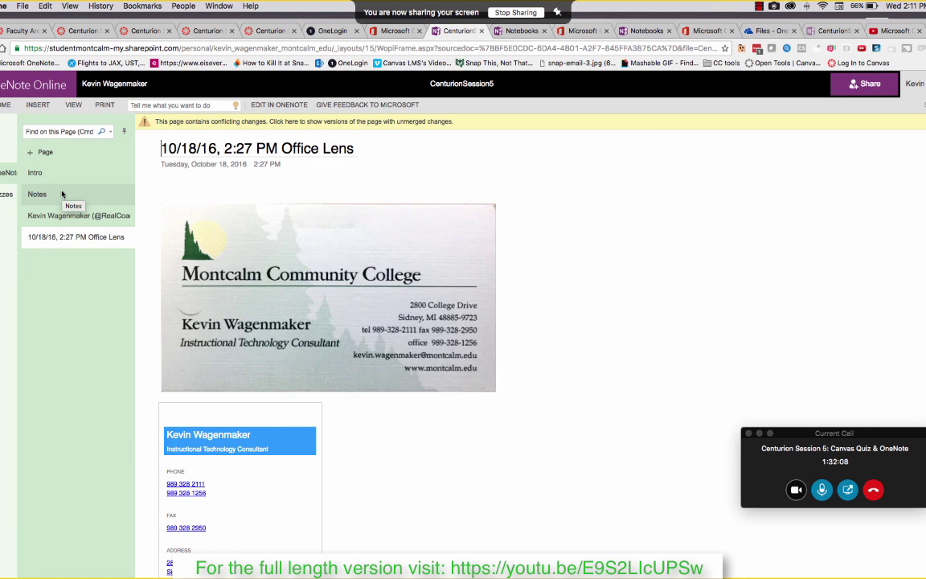
View the Office Lens page and check the file actions offered for CenturionSession5 in OneDrive, leaving the file deselected
click(131, 237)
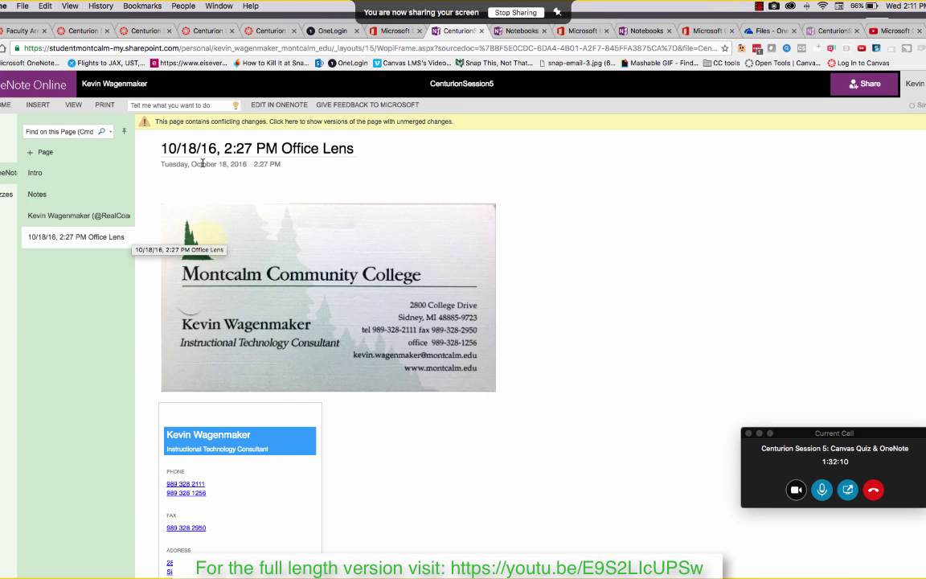
click(752, 32)
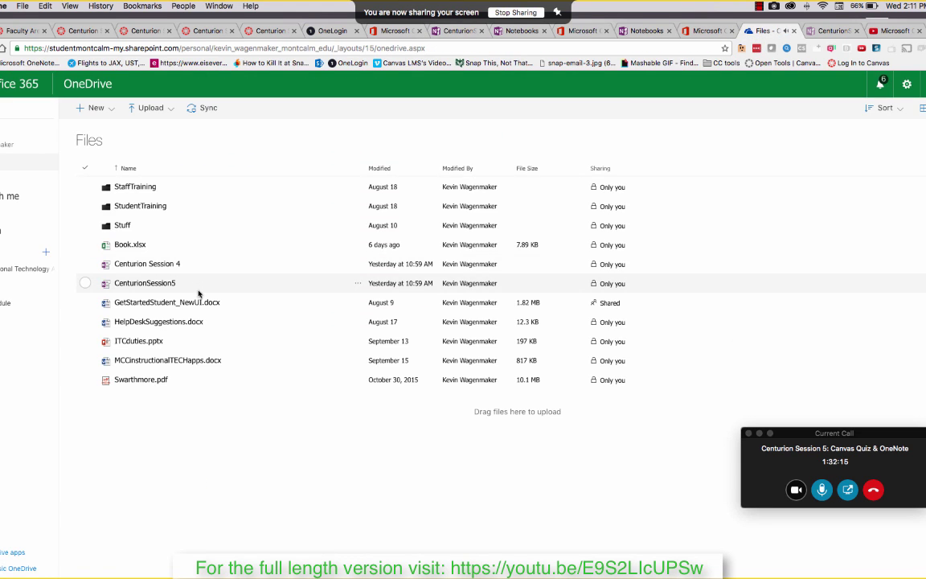
click(84, 283)
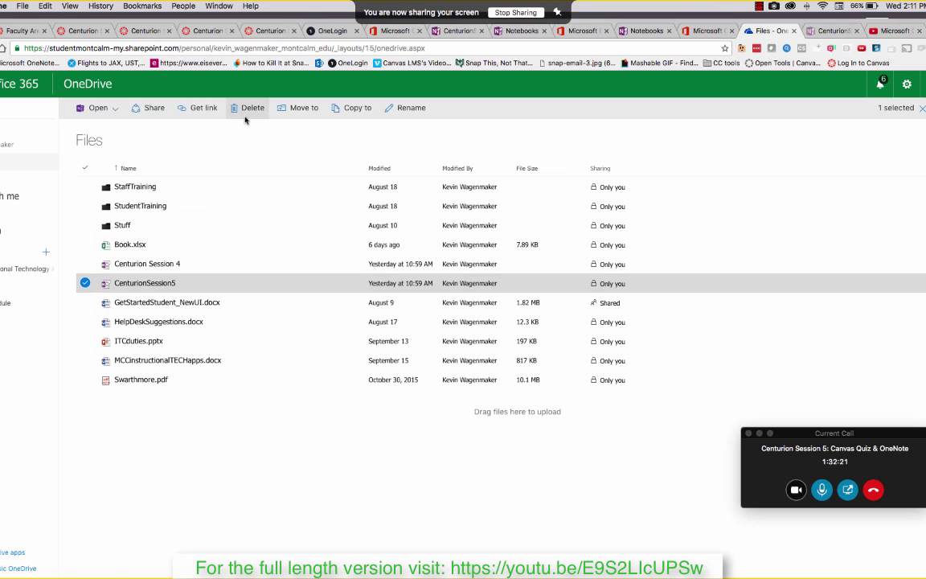
click(83, 283)
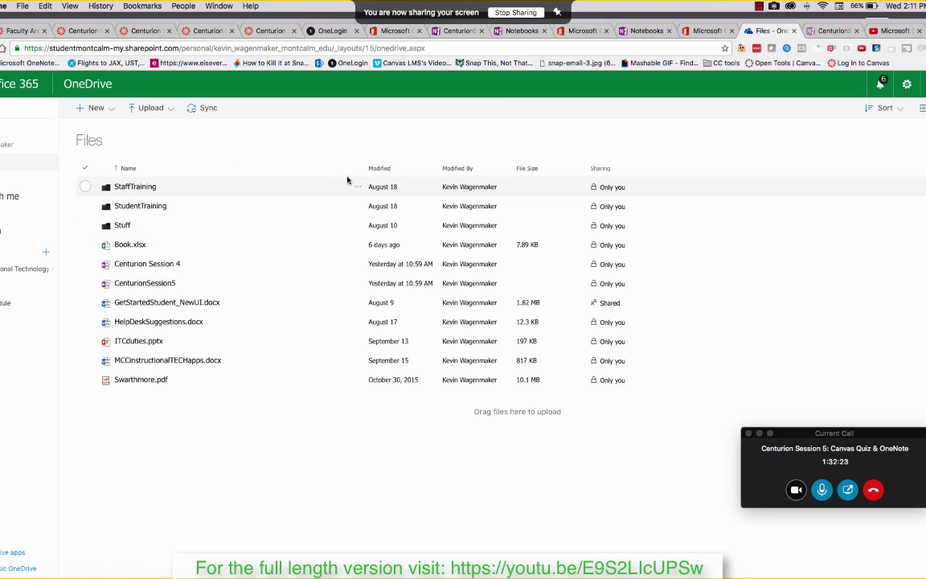
Return to the open CenturionSession5 notebook and view its Notes and Intro pages
click(533, 32)
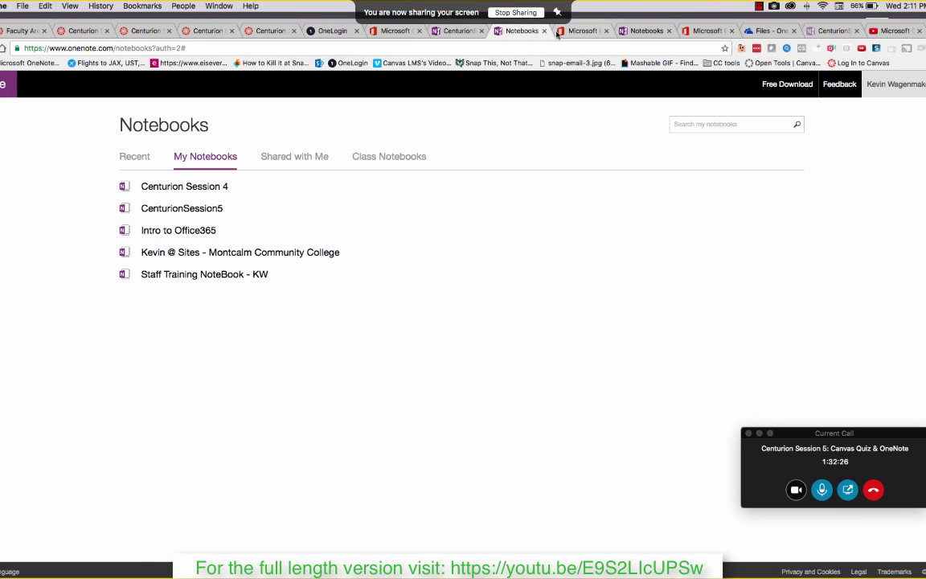
click(642, 31)
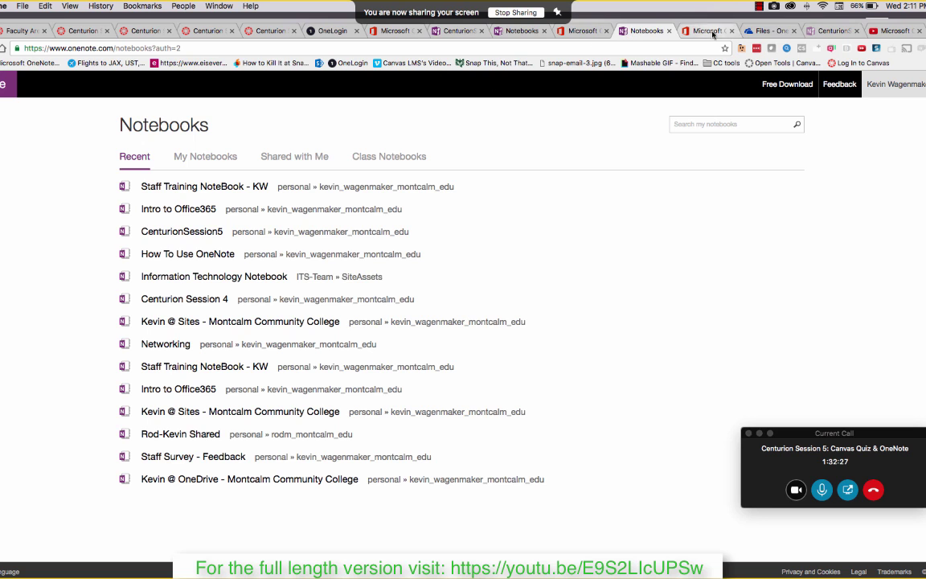
click(832, 30)
click(446, 31)
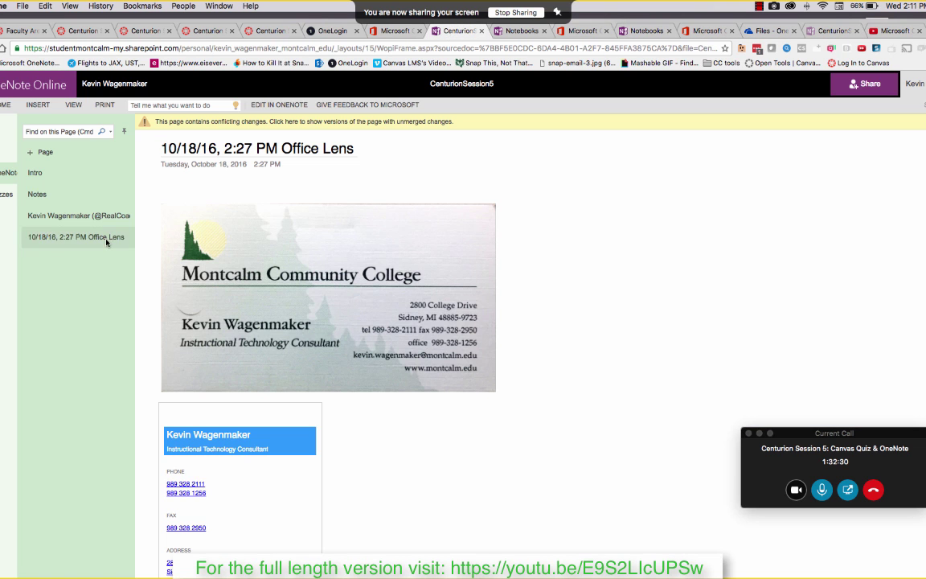
click(36, 196)
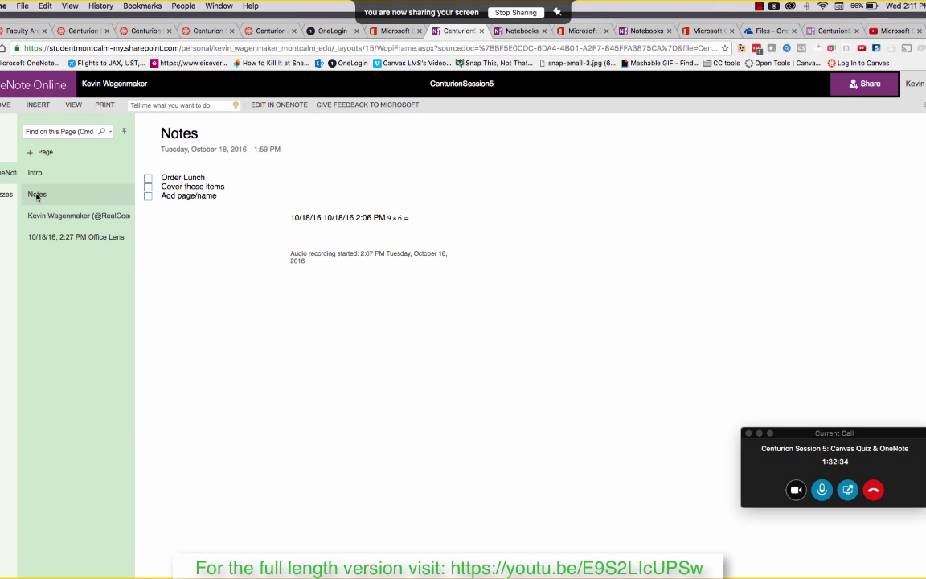
click(40, 174)
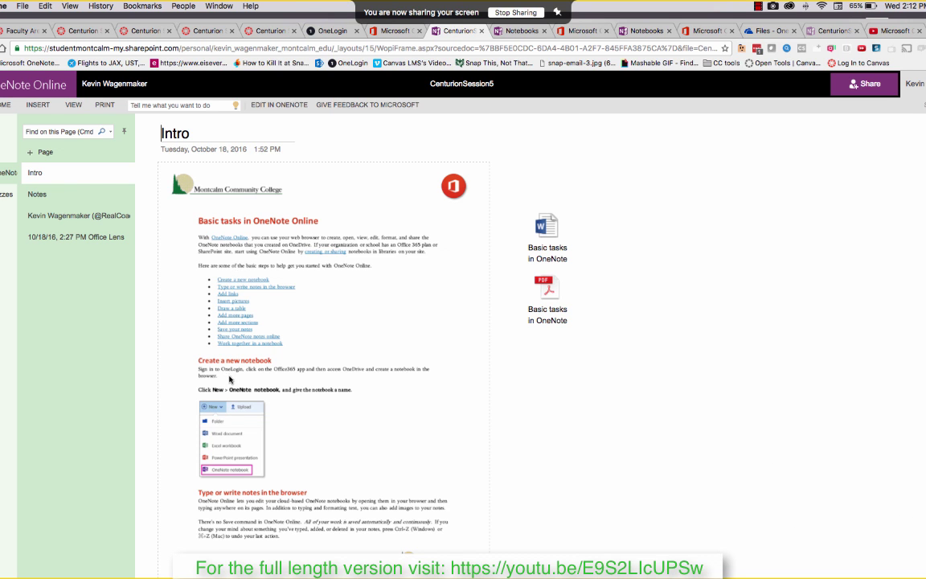
Review the notebook's Info options and the list of available note tags without applying any of them
scroll(210, 341, down, 5)
scroll(462, 291, up, 8)
click(0, 104)
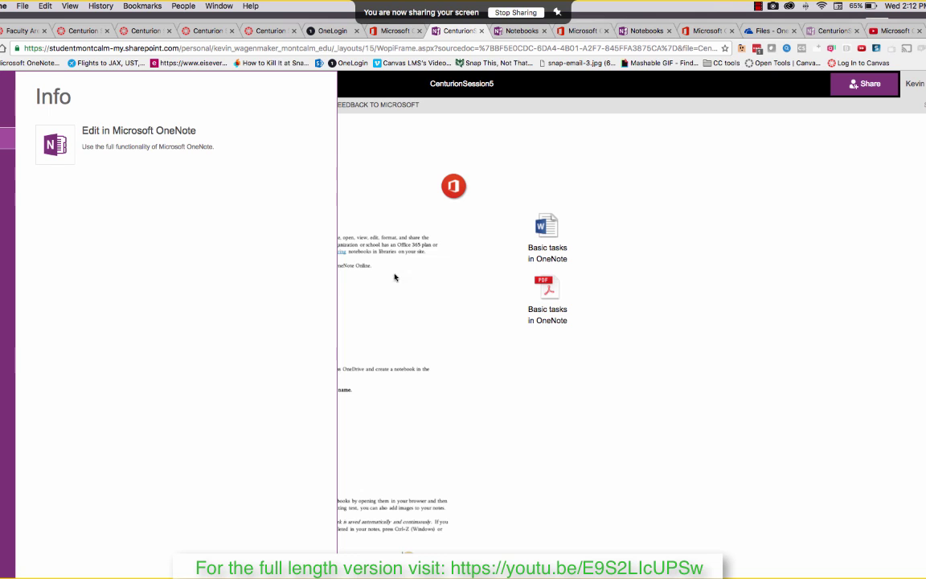
click(402, 302)
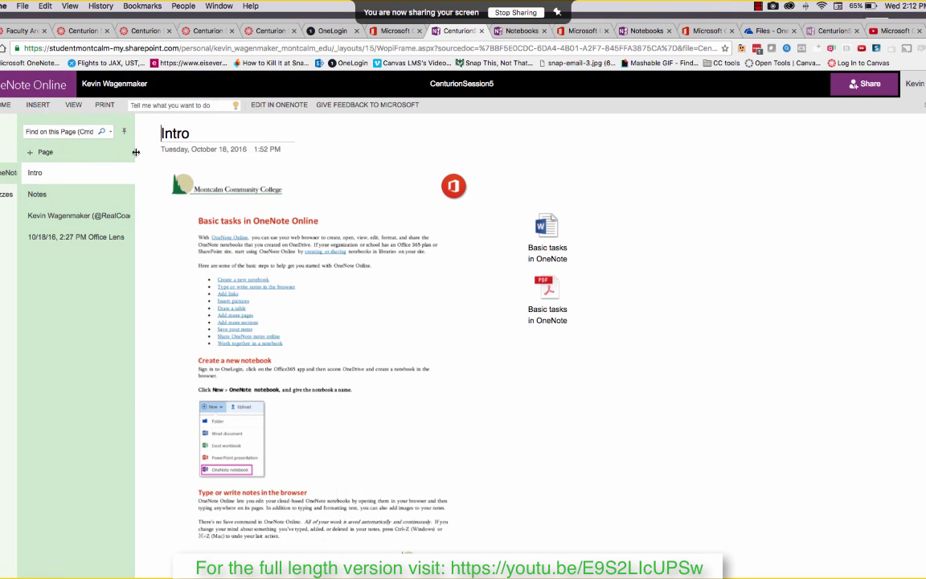
click(6, 106)
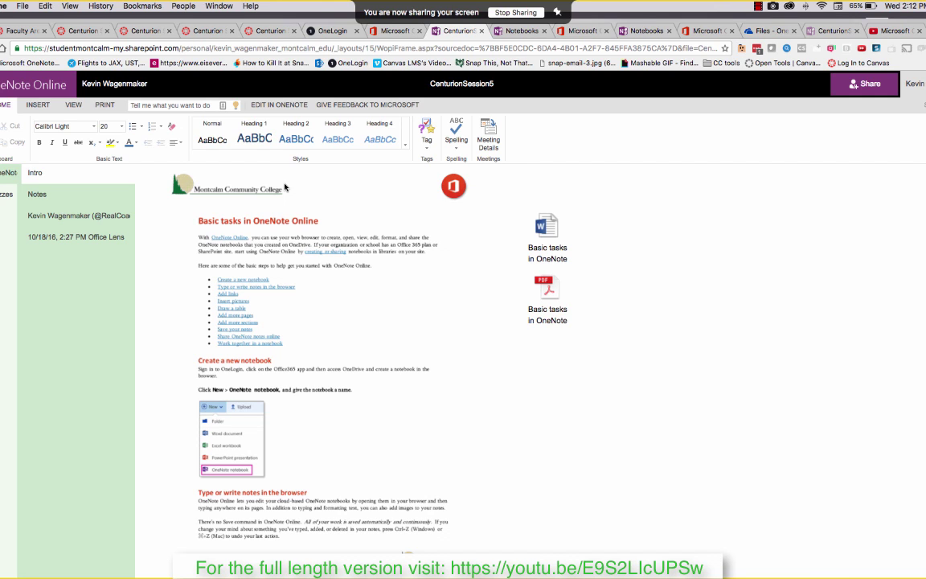
click(426, 133)
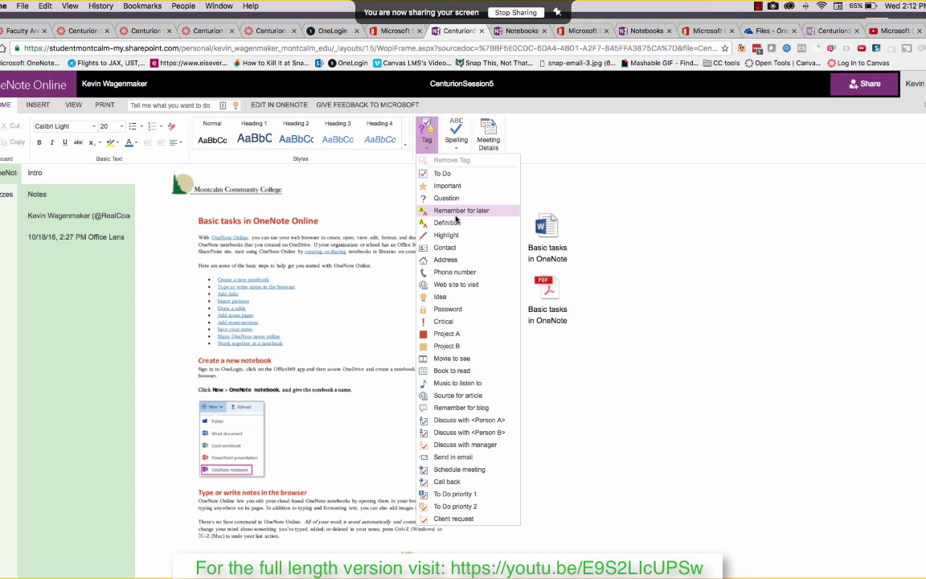
click(575, 182)
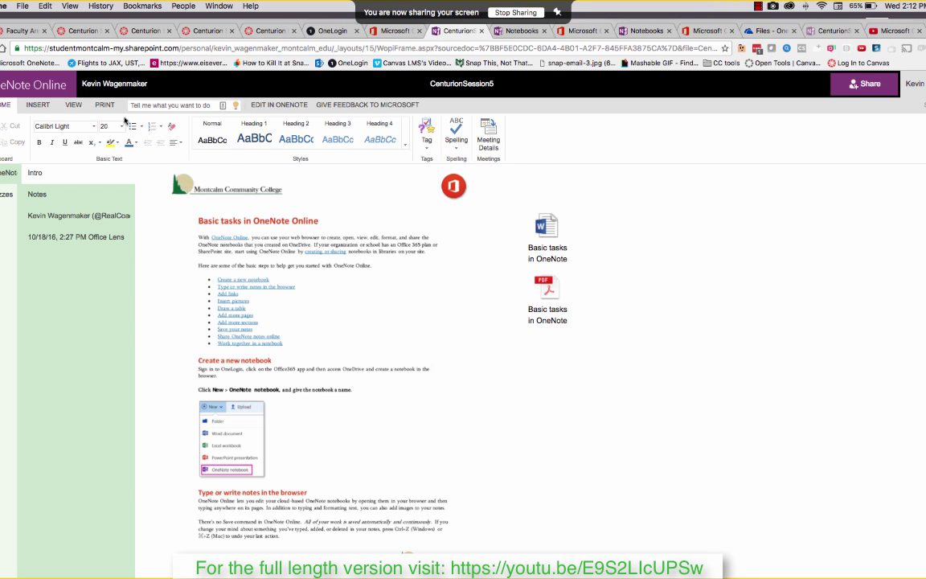
Record a short audio clip in a new note in the empty area beside the Intro page's printout and play it back
click(48, 106)
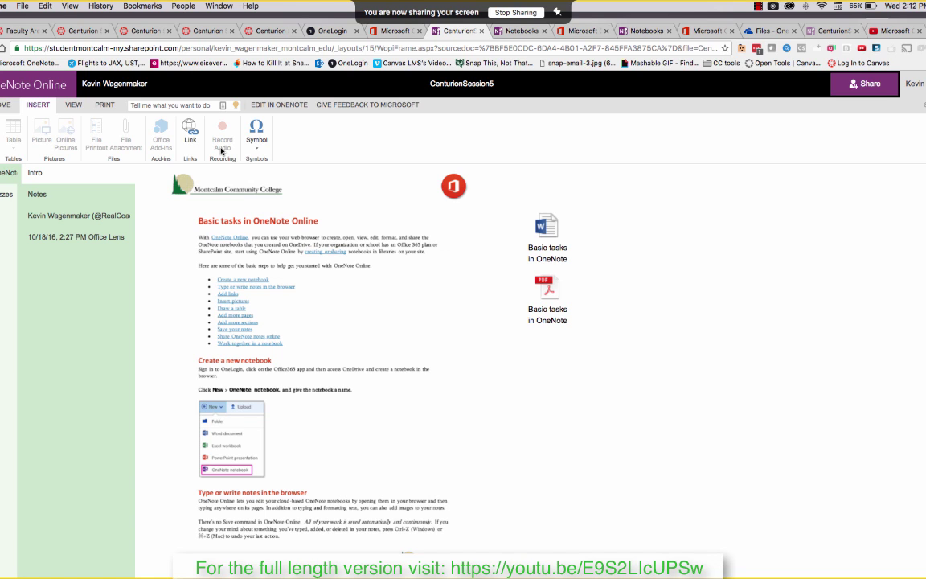
click(610, 414)
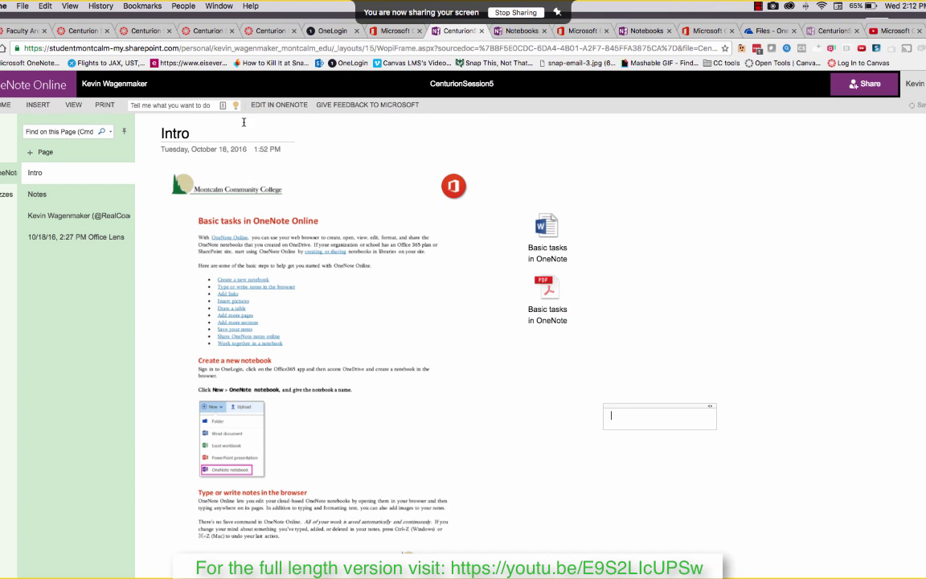
click(38, 104)
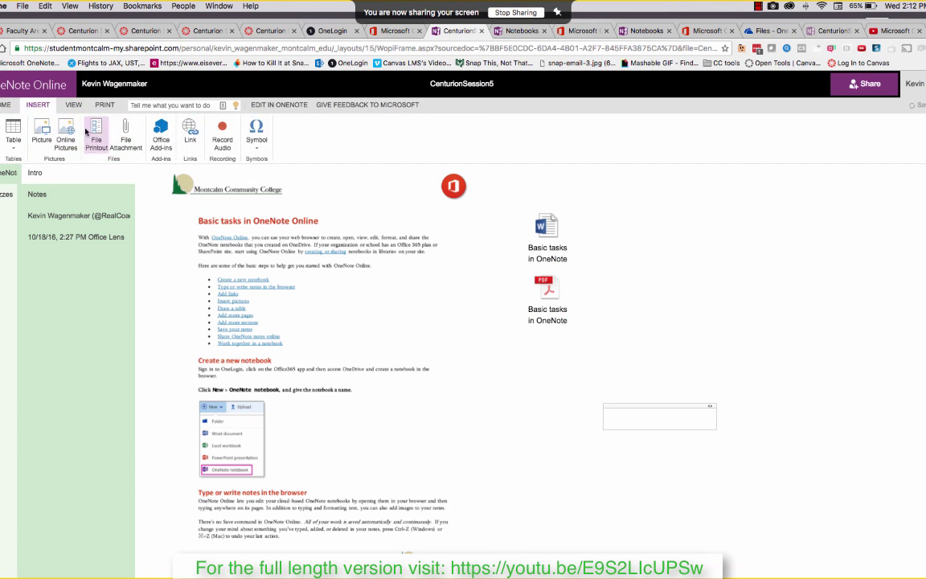
click(226, 128)
click(148, 105)
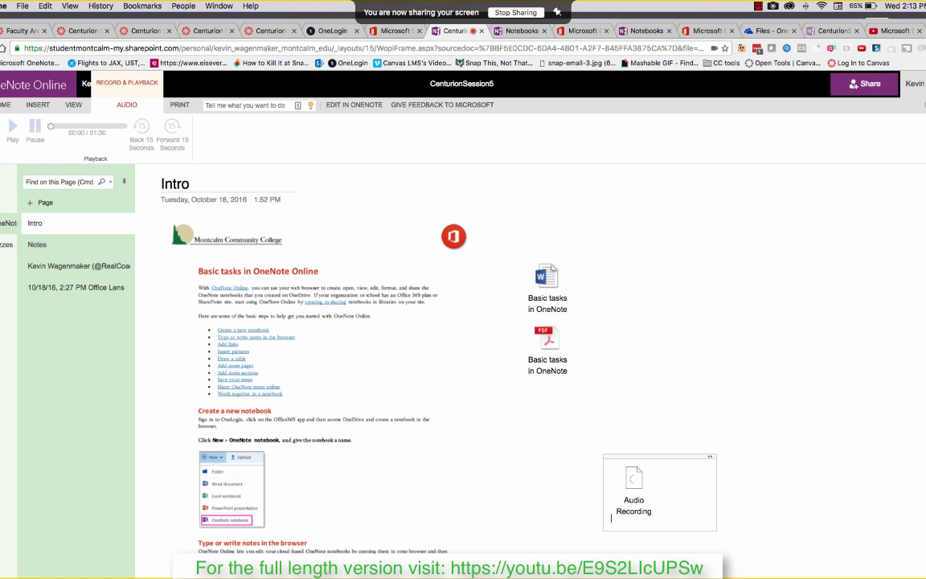
click(242, 255)
click(635, 482)
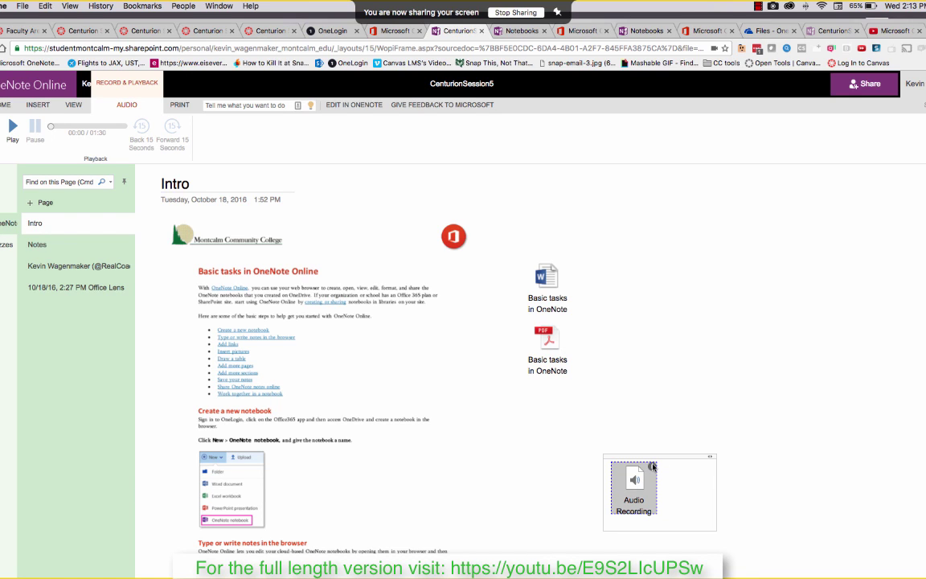
click(652, 467)
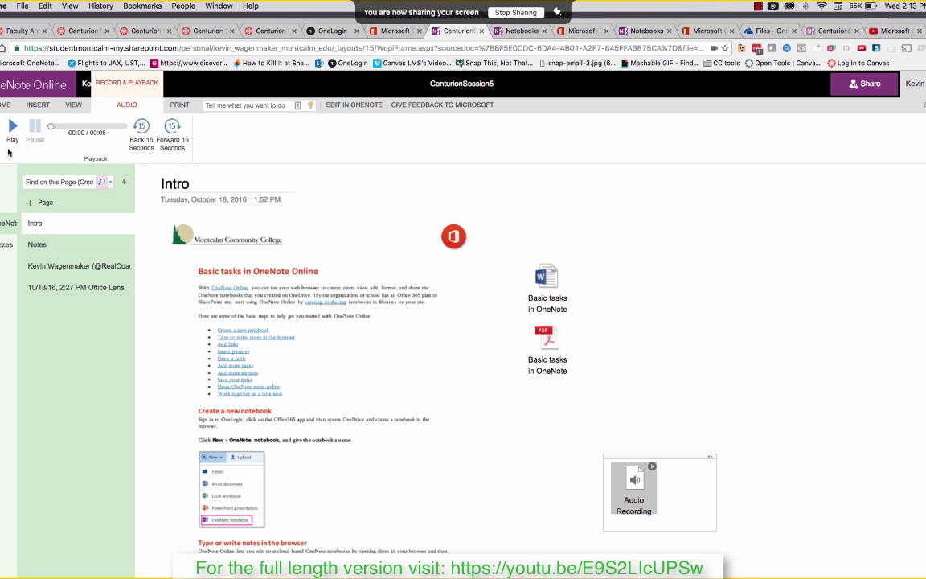
Copy the web address of the Microsoft OneNote Tutorial video from its open YouTube page
click(76, 106)
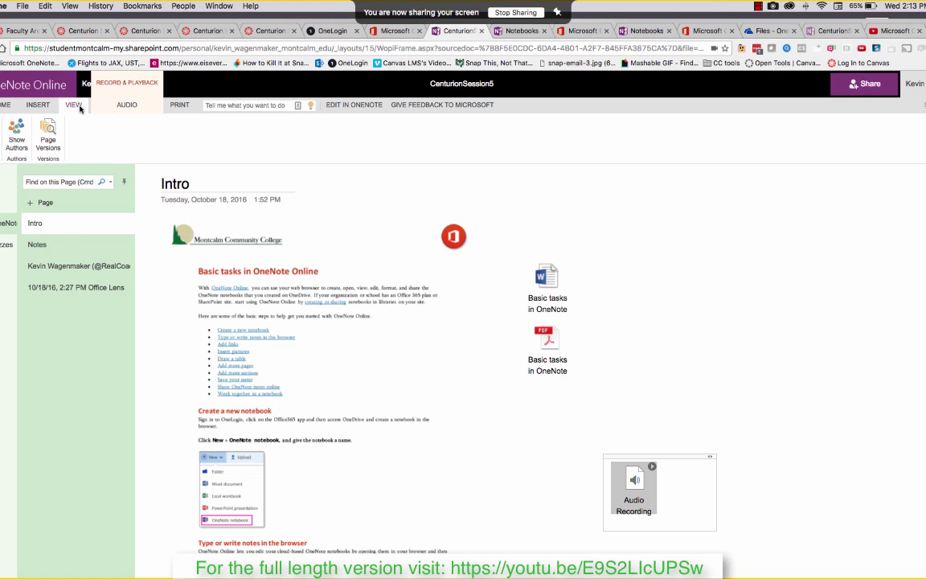
click(42, 104)
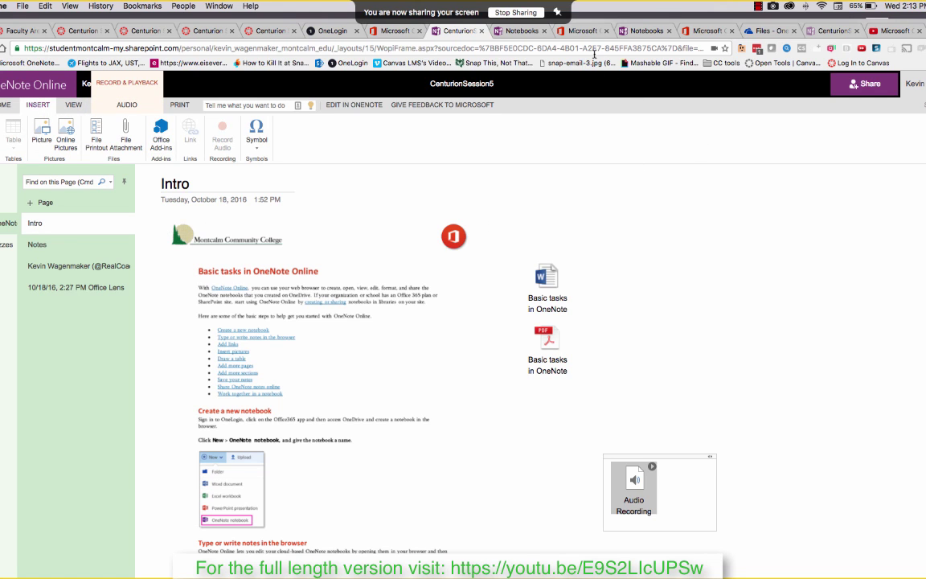
click(892, 30)
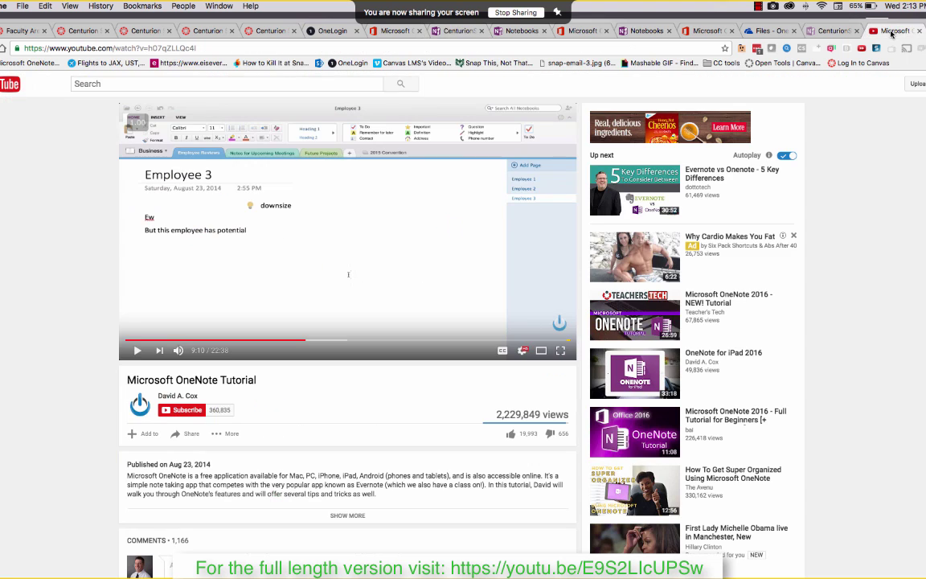
click(204, 49)
key(super+c)
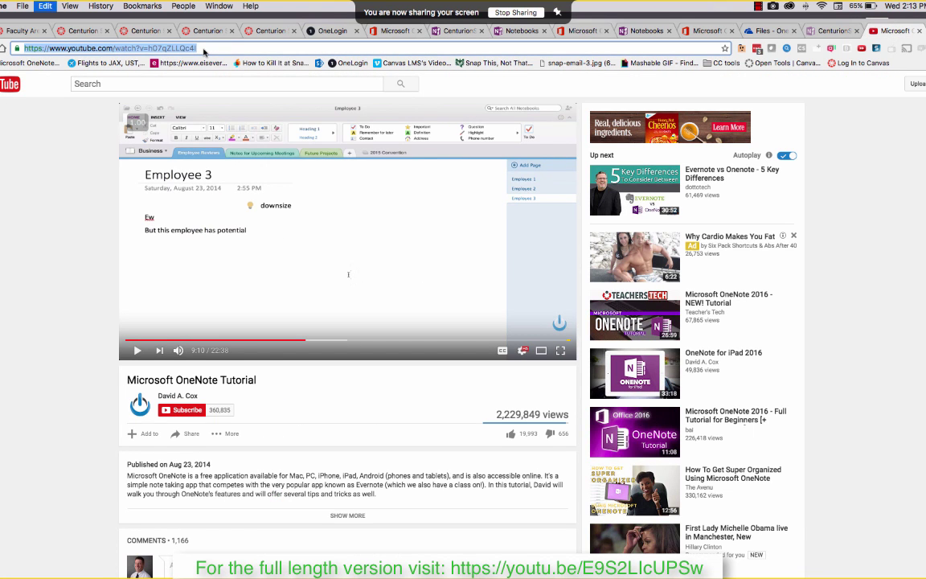
Paste the YouTube address into a new note on the CenturionSession5 Intro page and play the embedded video
click(455, 30)
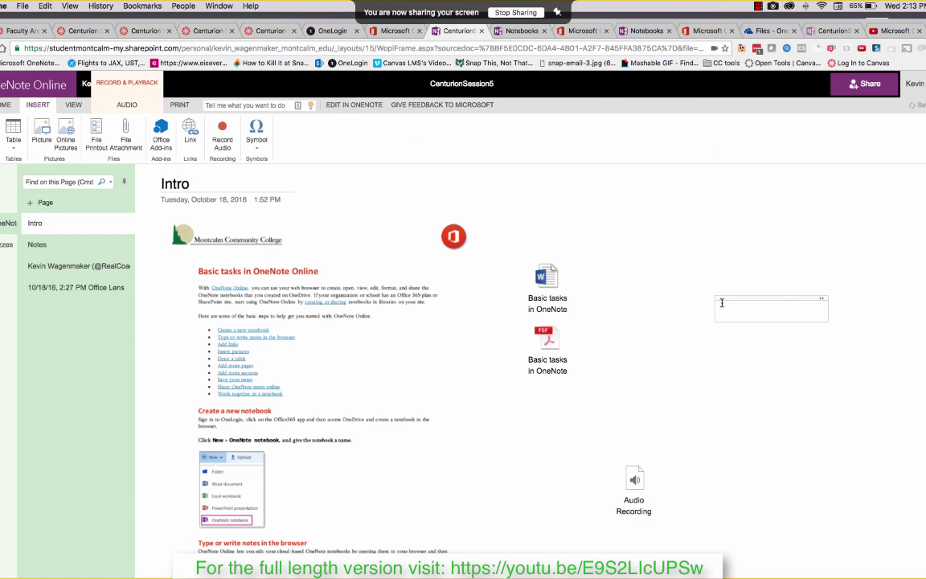
key(super+v)
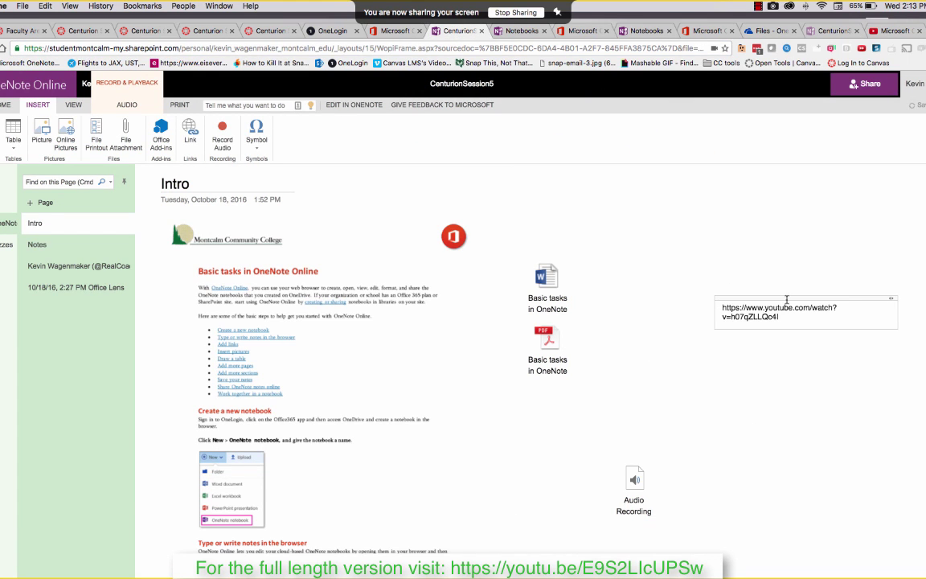
click(820, 259)
click(791, 255)
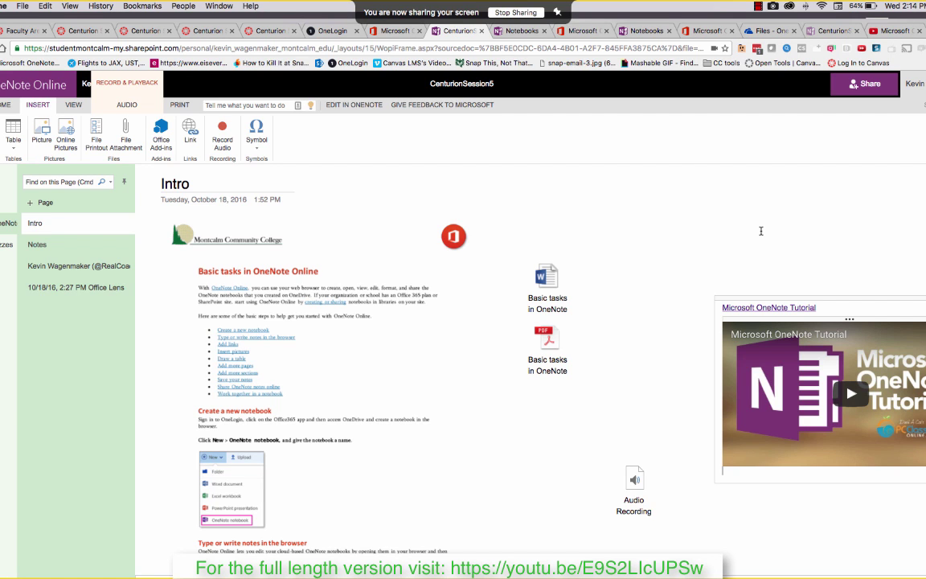
click(851, 391)
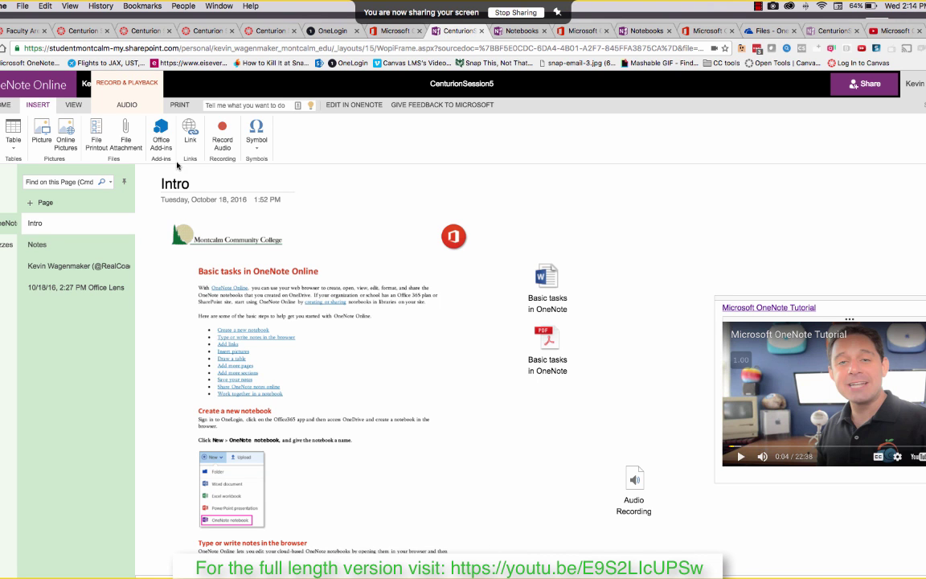
Start a new note above the embedded video and open the file chooser for a file printout
click(240, 338)
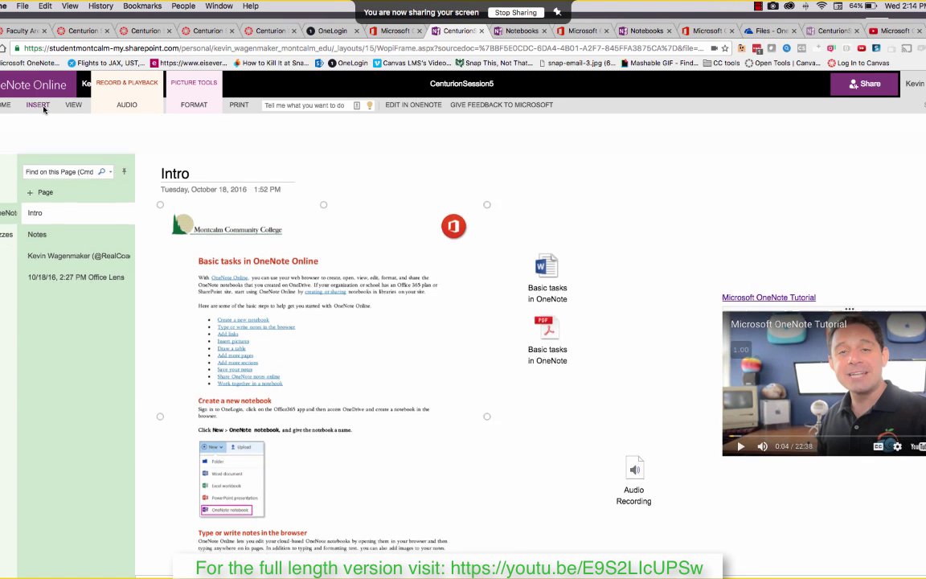
click(465, 201)
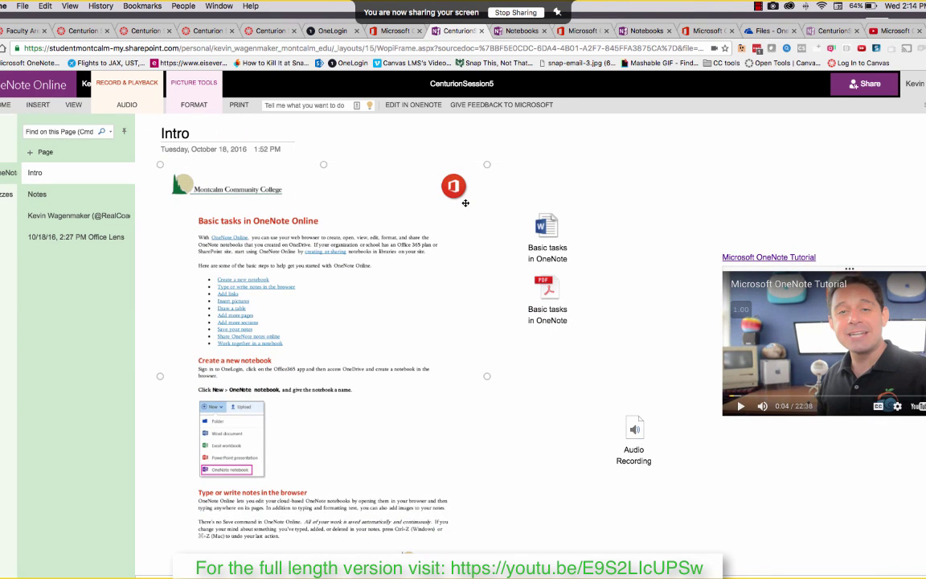
click(661, 209)
click(45, 102)
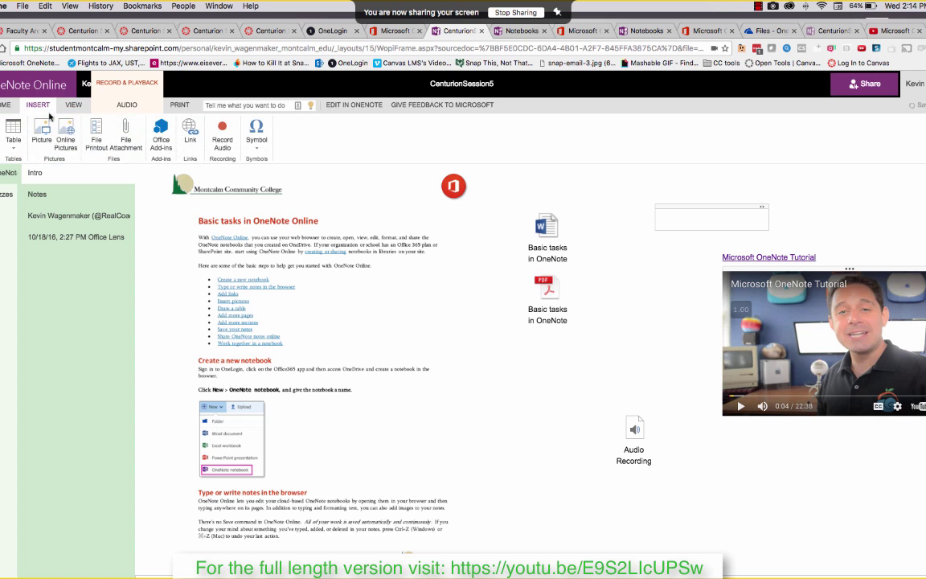
click(96, 138)
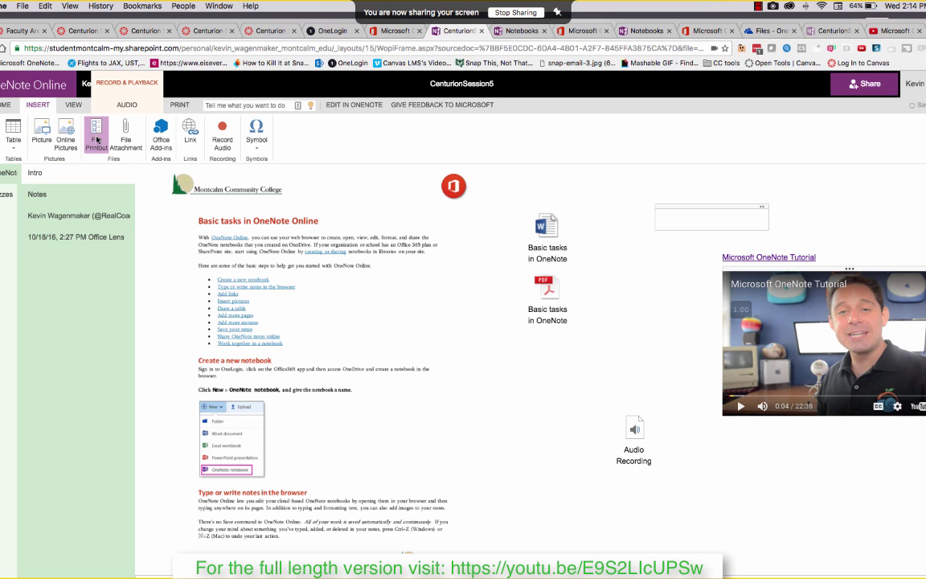
click(388, 346)
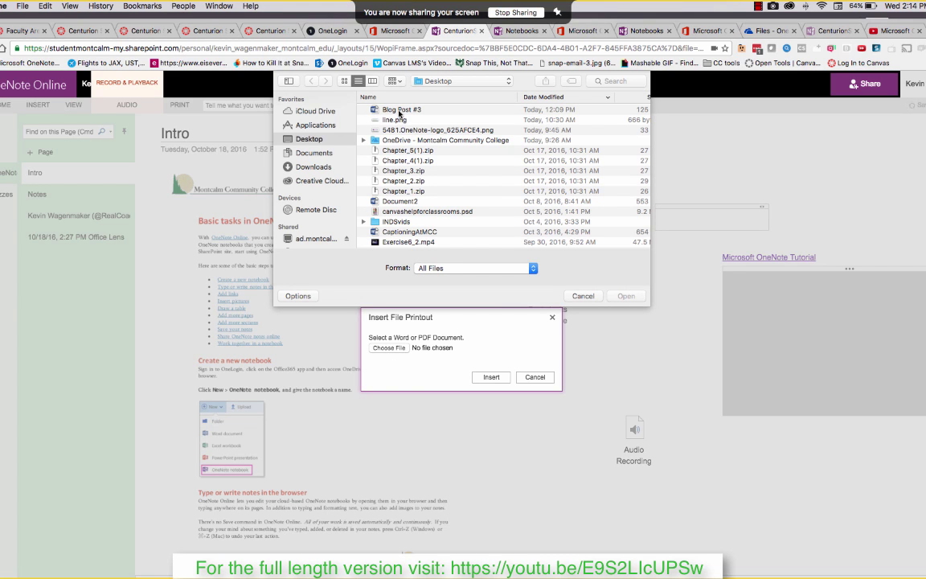
Insert CanvasUndeleteFeature.pdf as a printout from the PDFoverviews folder inside StaffTraining in the OneDrive - Montcalm Community College folder
click(361, 108)
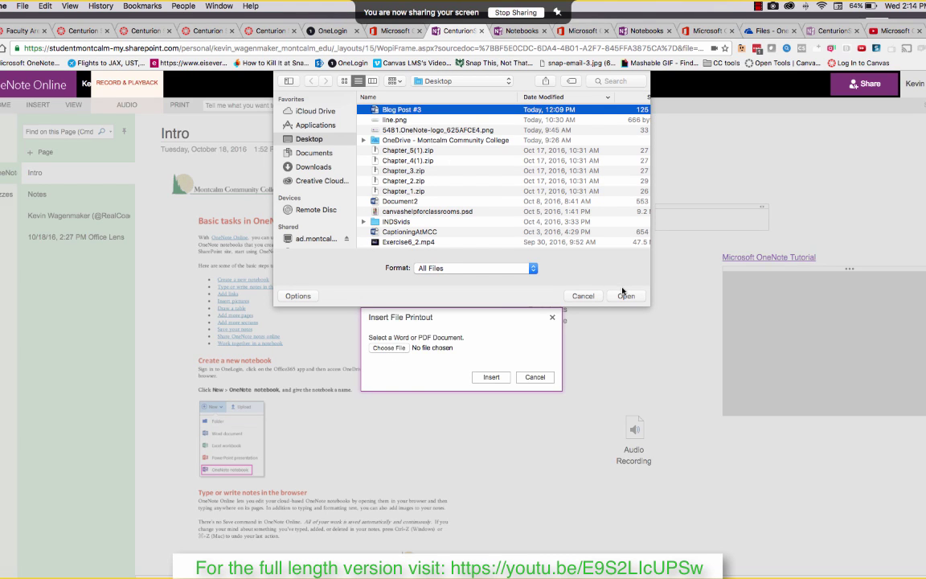
scroll(425, 201, down, 2)
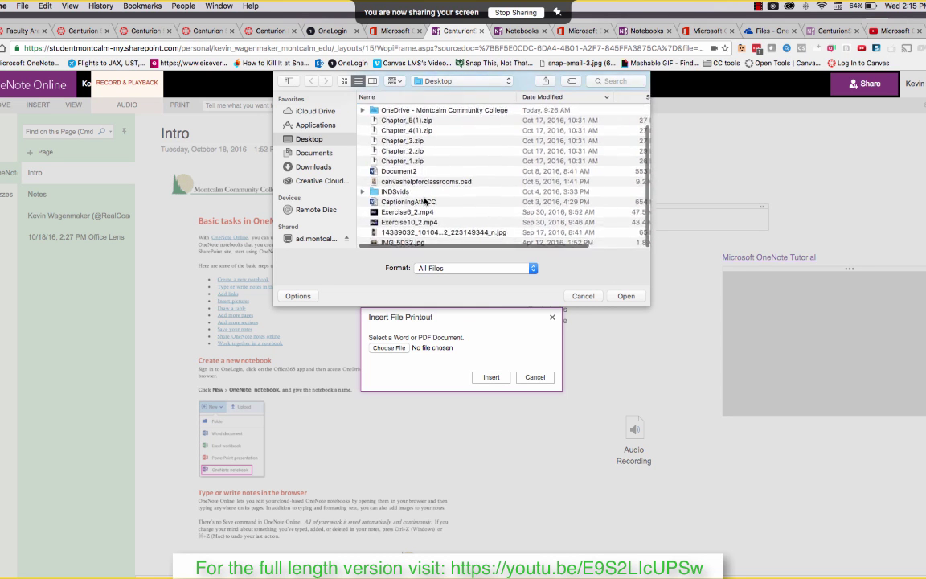
scroll(434, 169, up, 1)
double_click(442, 133)
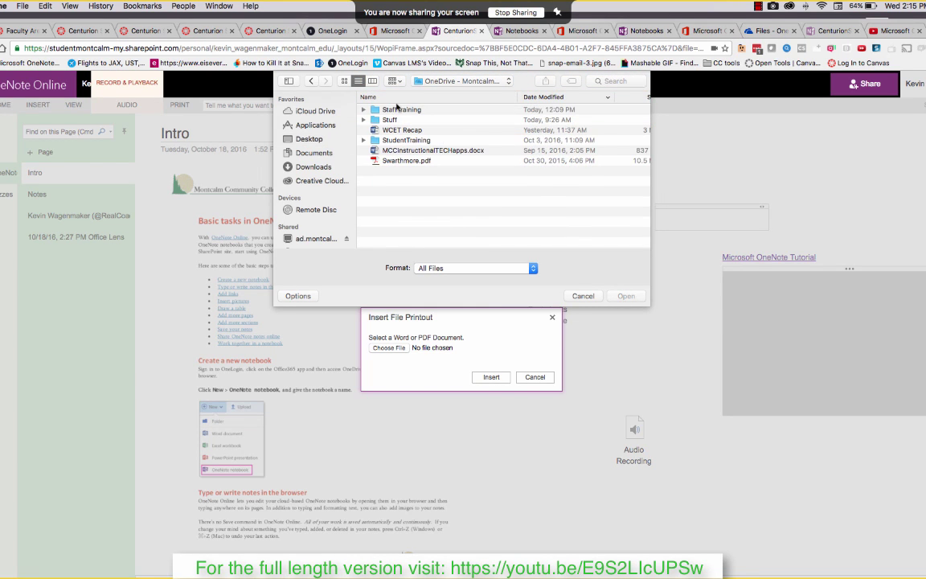
double_click(391, 110)
double_click(401, 110)
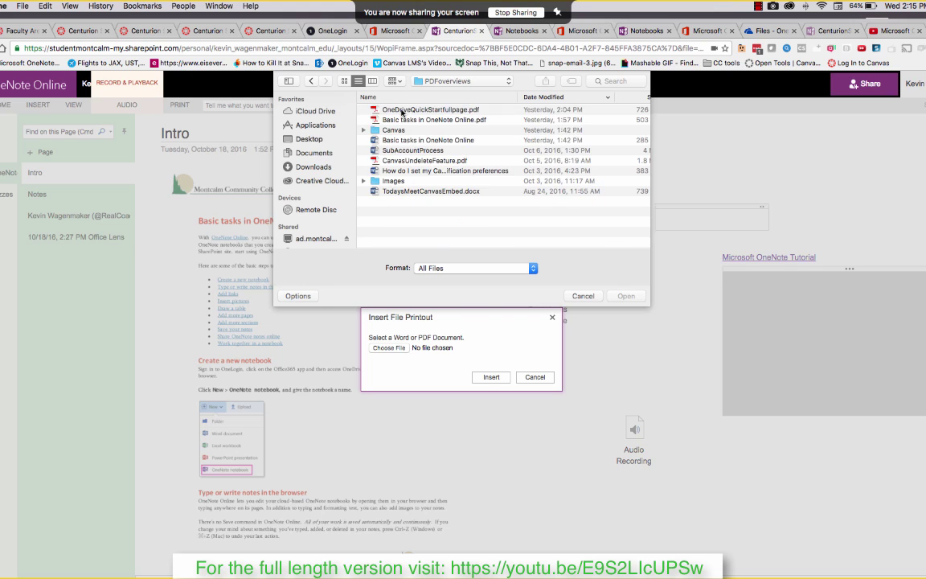
click(414, 160)
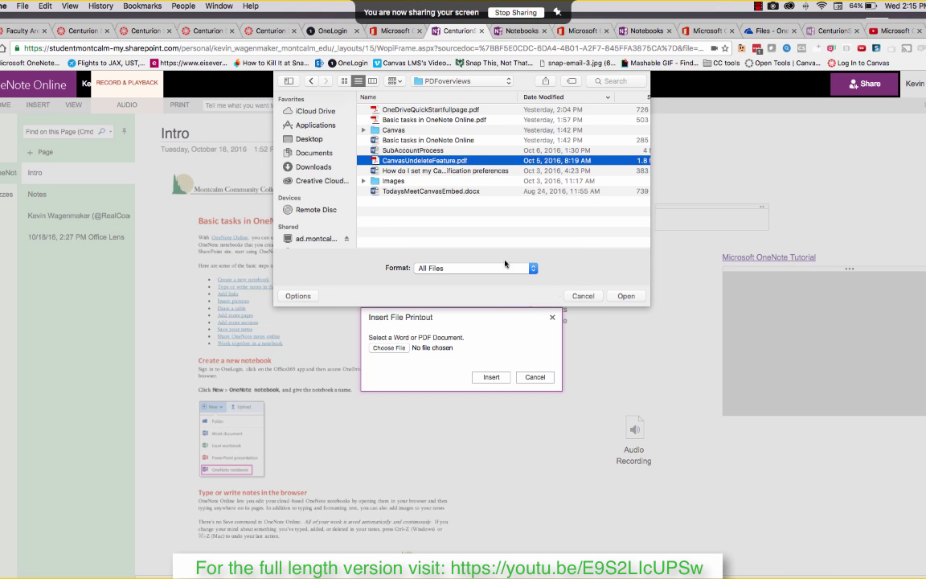
click(627, 297)
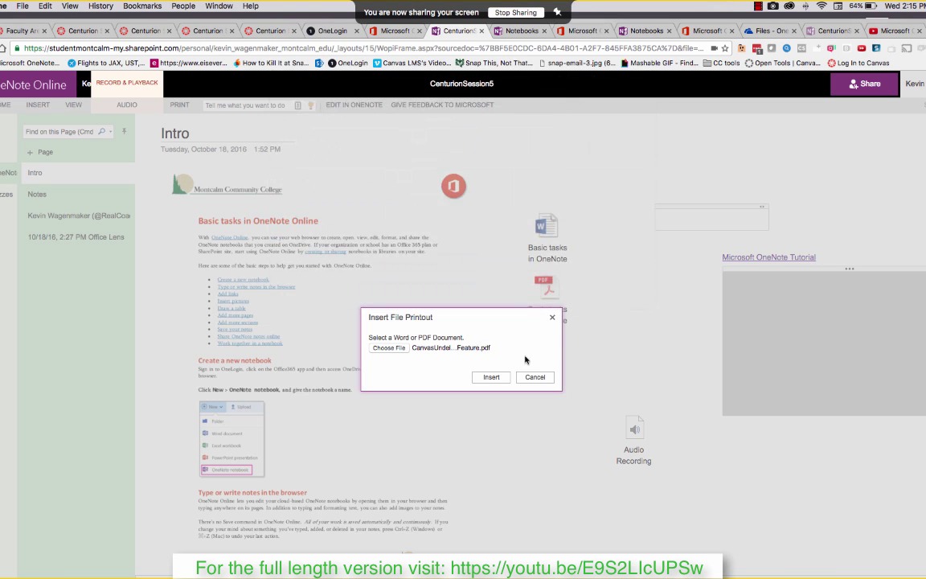
click(492, 377)
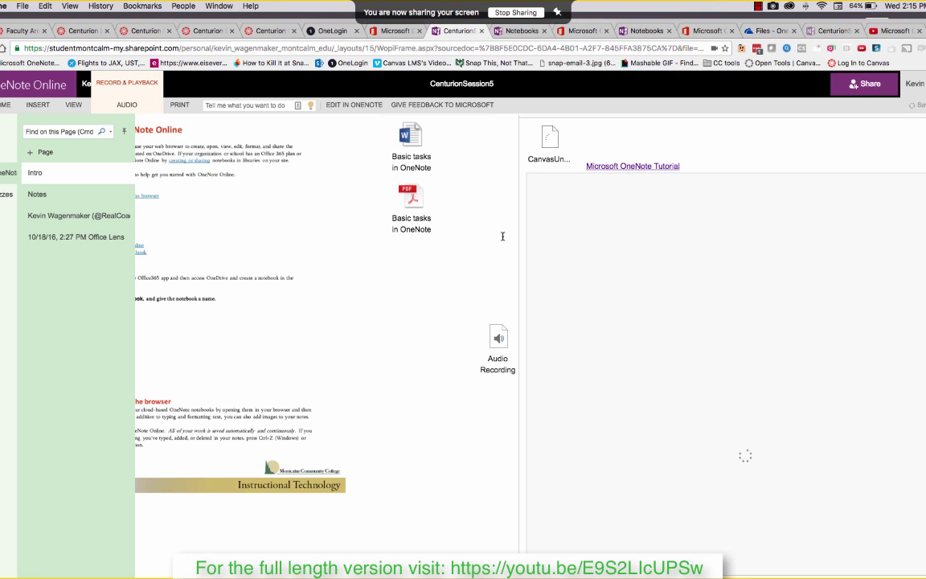
Look through the inserted Canvas Undelete printout and return to the start of the Intro page
click(412, 198)
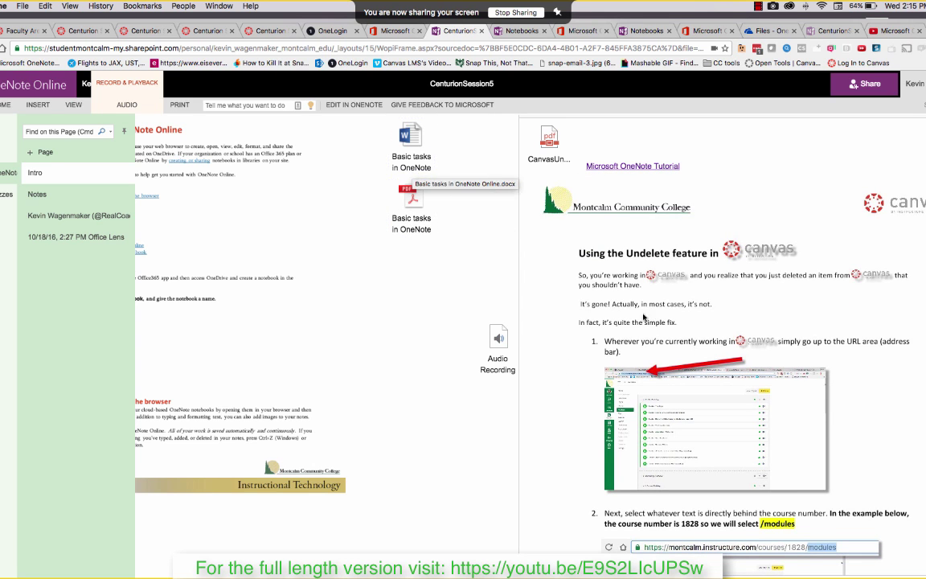
scroll(678, 332, down, 5)
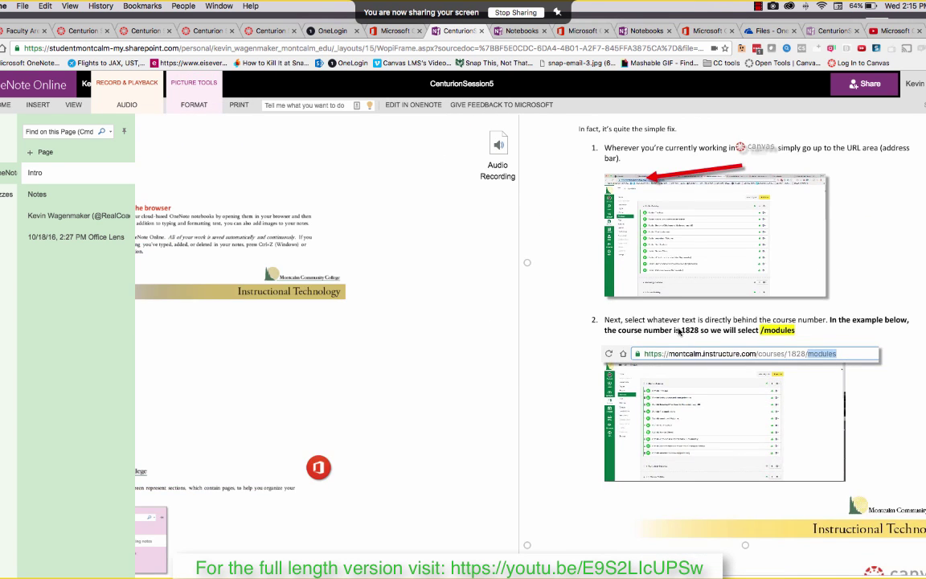
scroll(679, 331, up, 3)
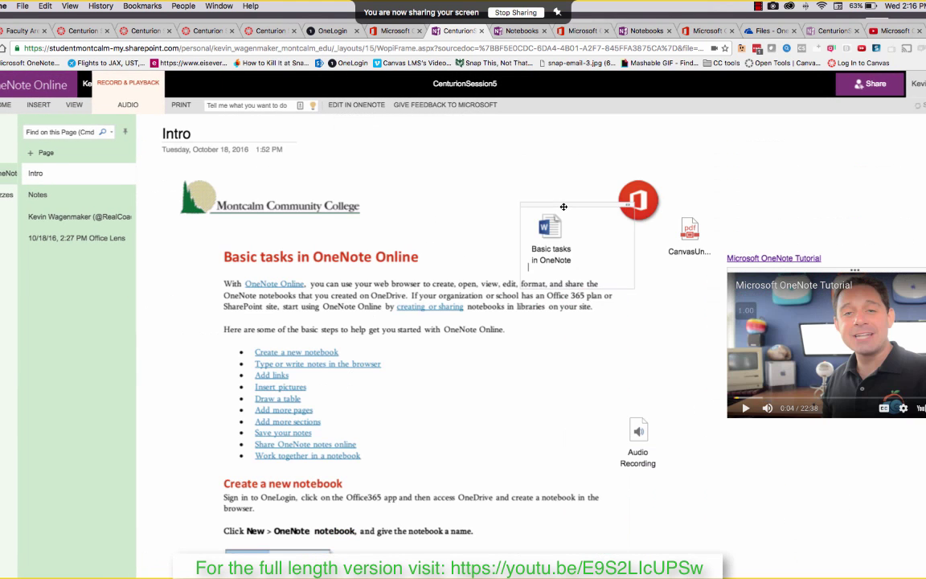
Move the Basic tasks in OneNote Word attachment down and left so it overlaps the page's printout
drag(508, 186, 512, 306)
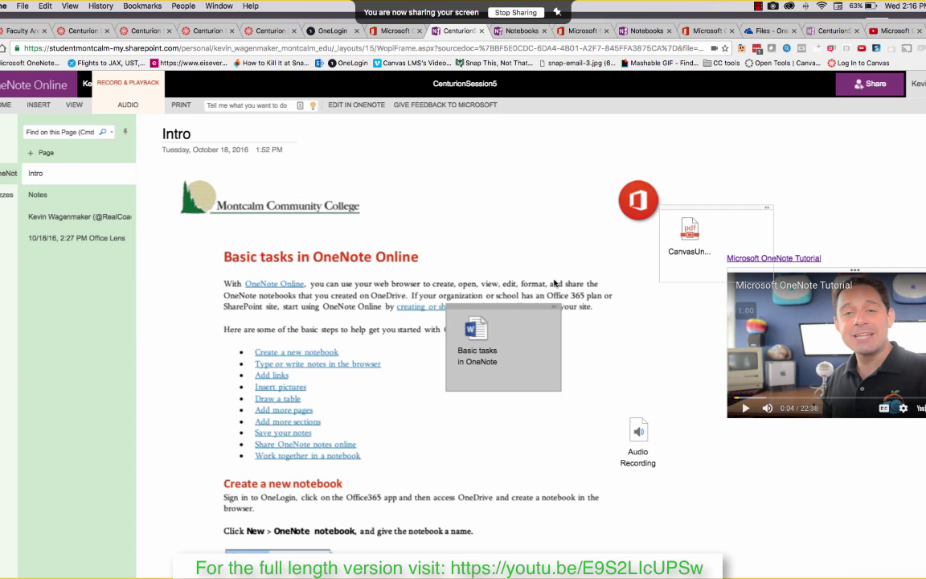
Move the Basic tasks in OneNote Word attachment into the blank space above the Microsoft OneNote Tutorial link
click(740, 177)
click(475, 330)
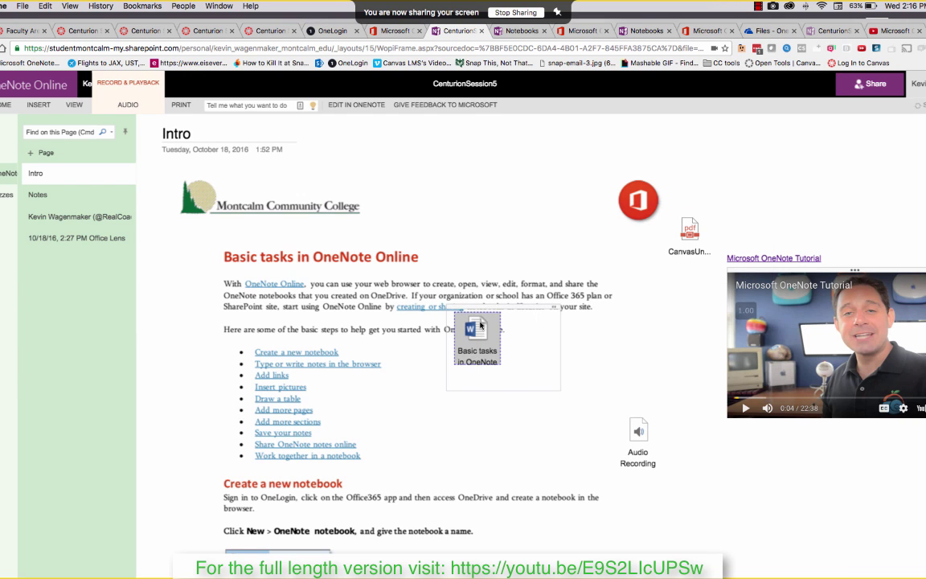
drag(492, 305, 784, 143)
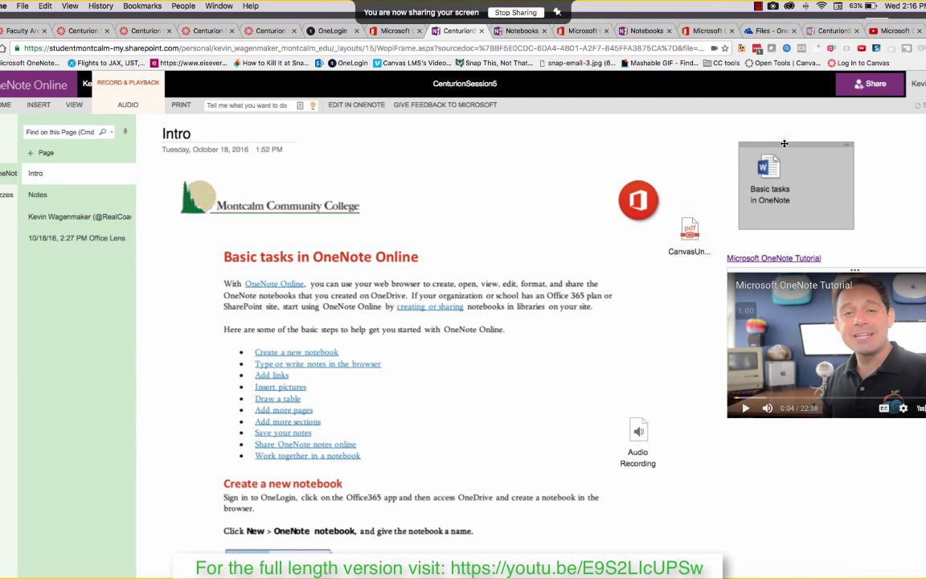
drag(784, 143, 783, 143)
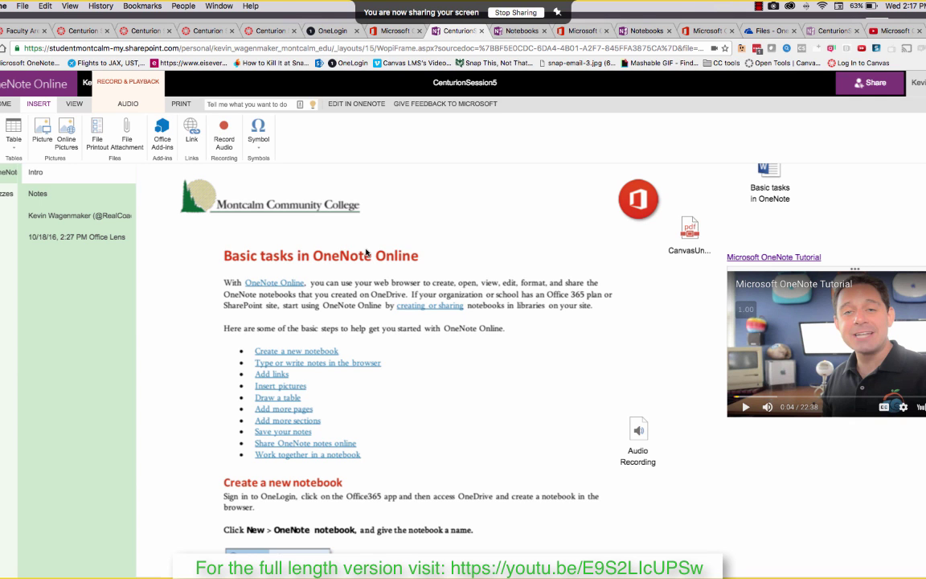
Switch to the OneNote desktop app and reposition and enlarge its window so the Intro page's attachments and video fit
key(super+Tab)
key(super+Tab)
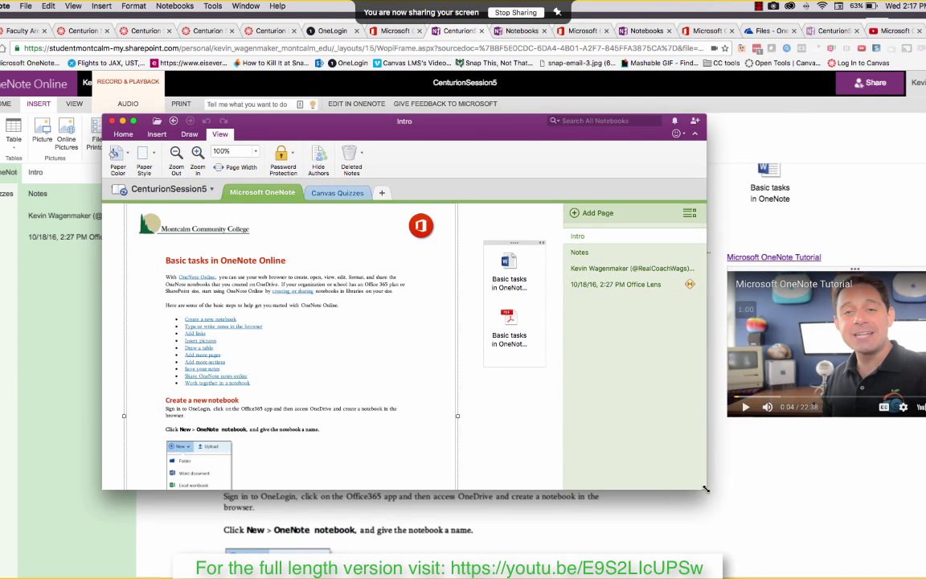
drag(704, 488, 825, 575)
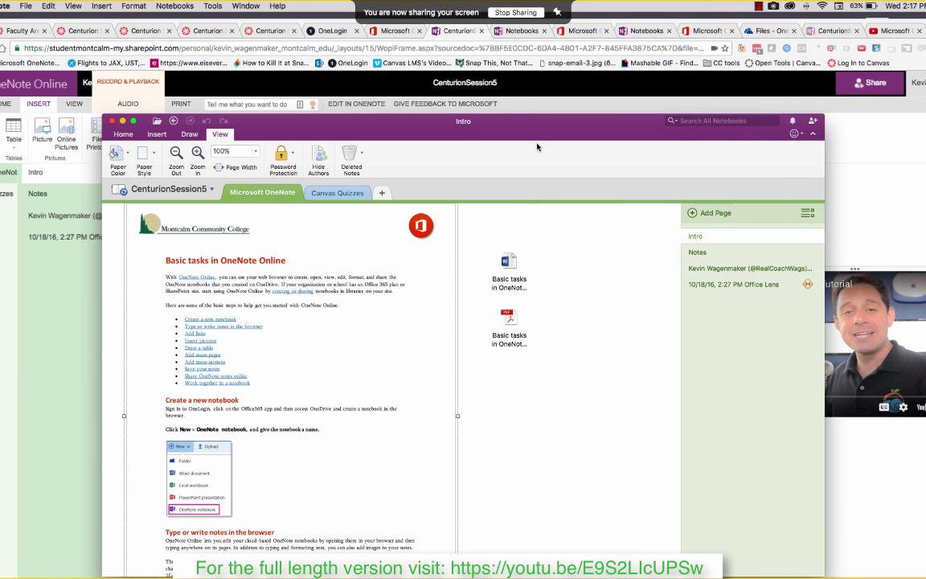
drag(540, 135, 417, 43)
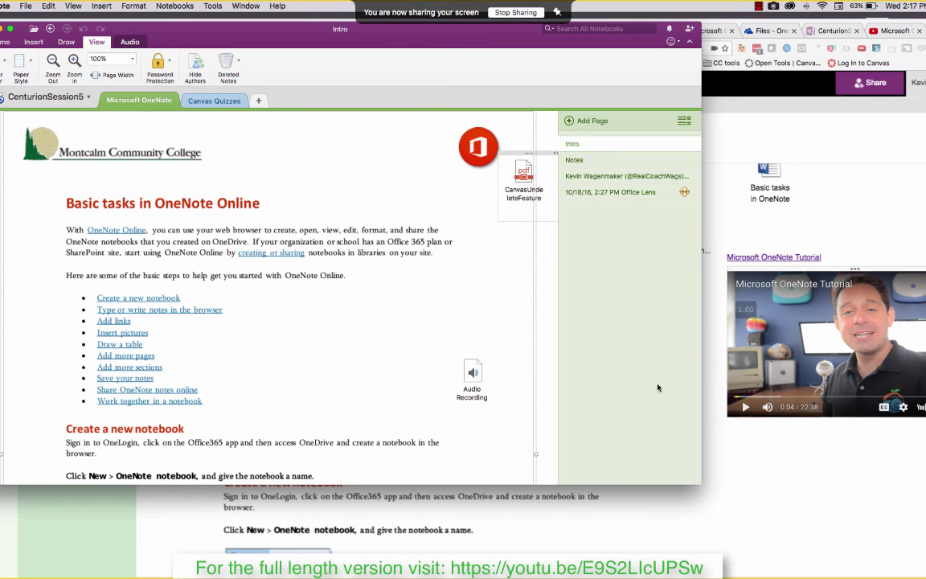
drag(686, 474, 914, 556)
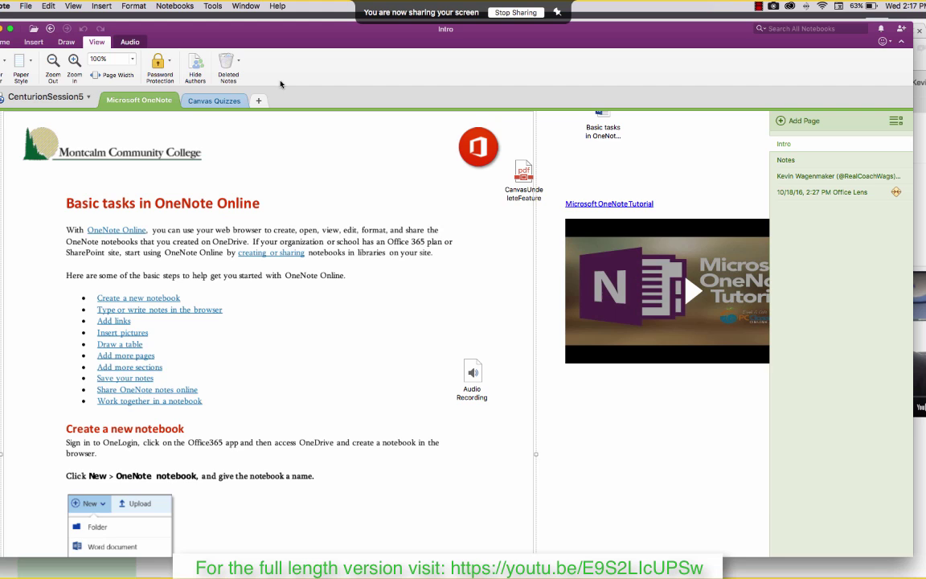
click(4, 42)
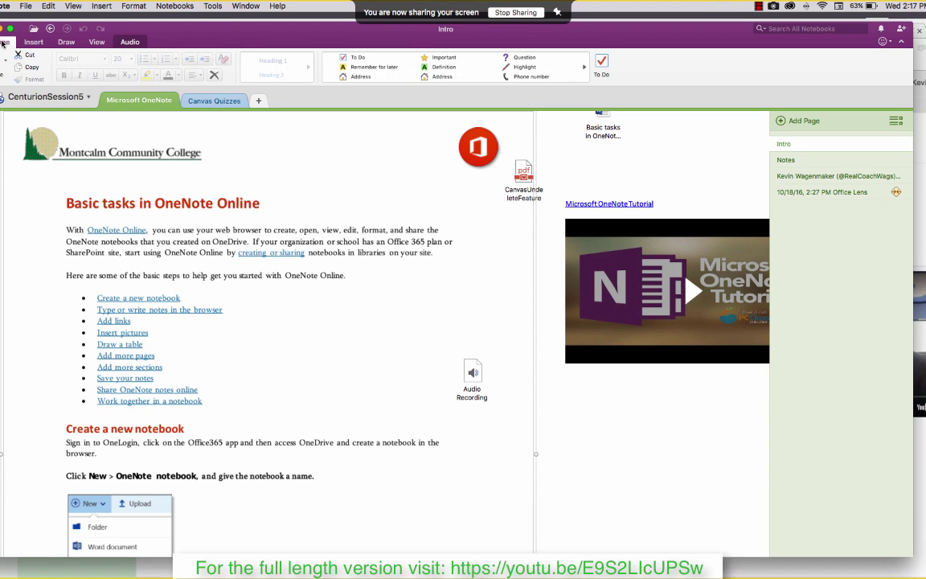
Start a new notebook from the notebook list, give it the Yellow cover colour and name it Example
click(88, 98)
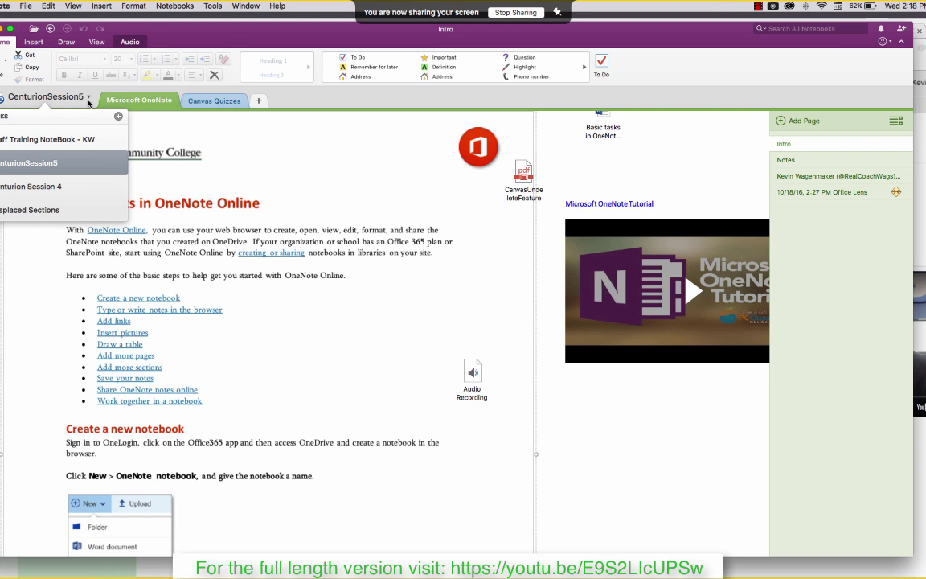
click(89, 102)
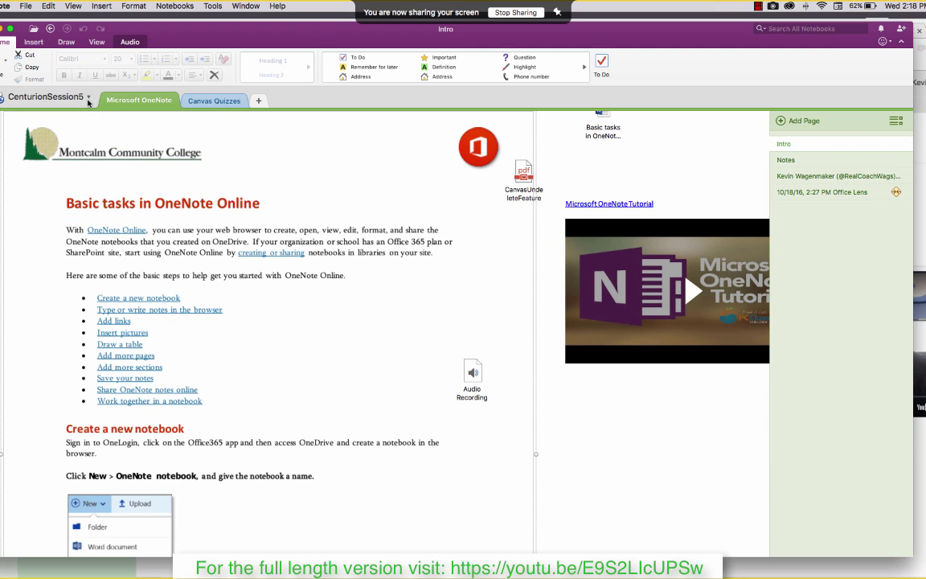
click(88, 101)
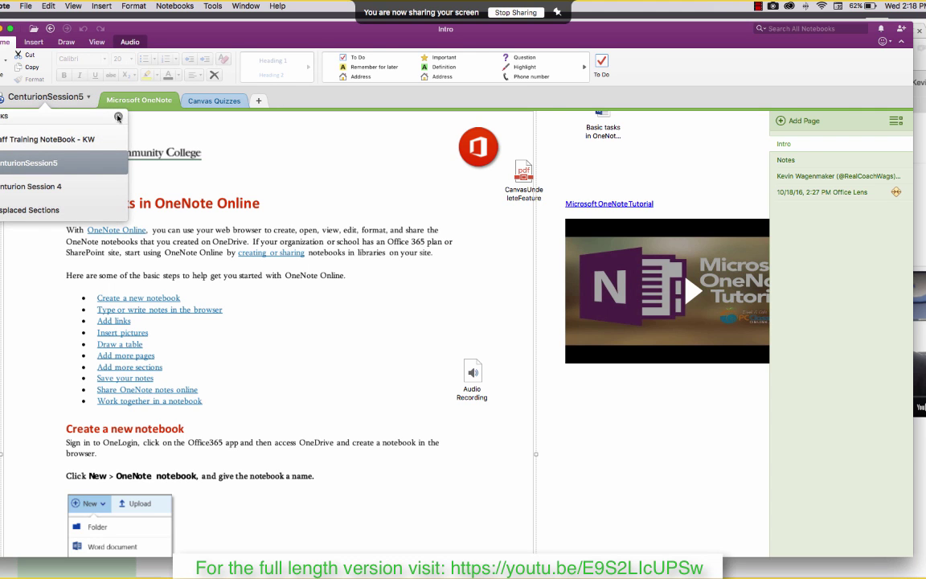
click(117, 118)
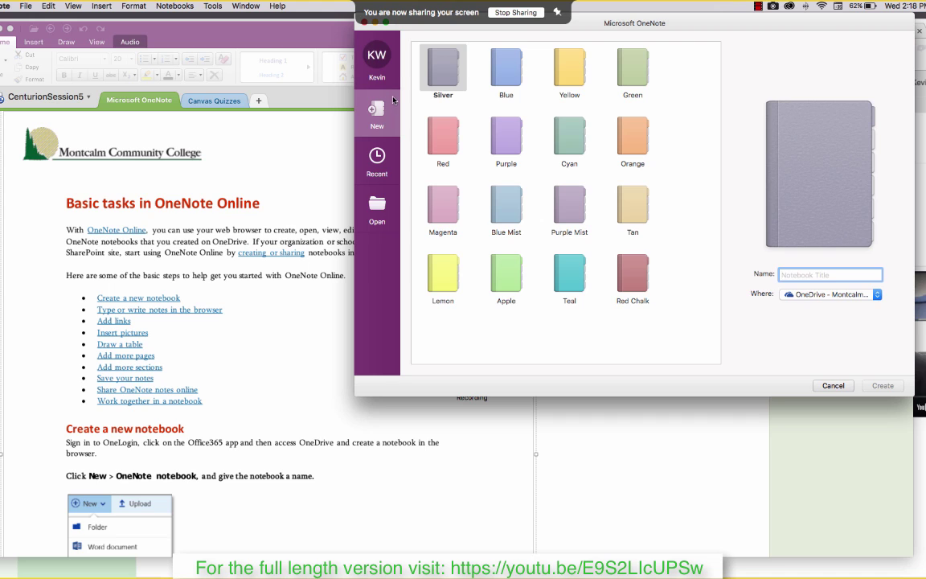
click(505, 68)
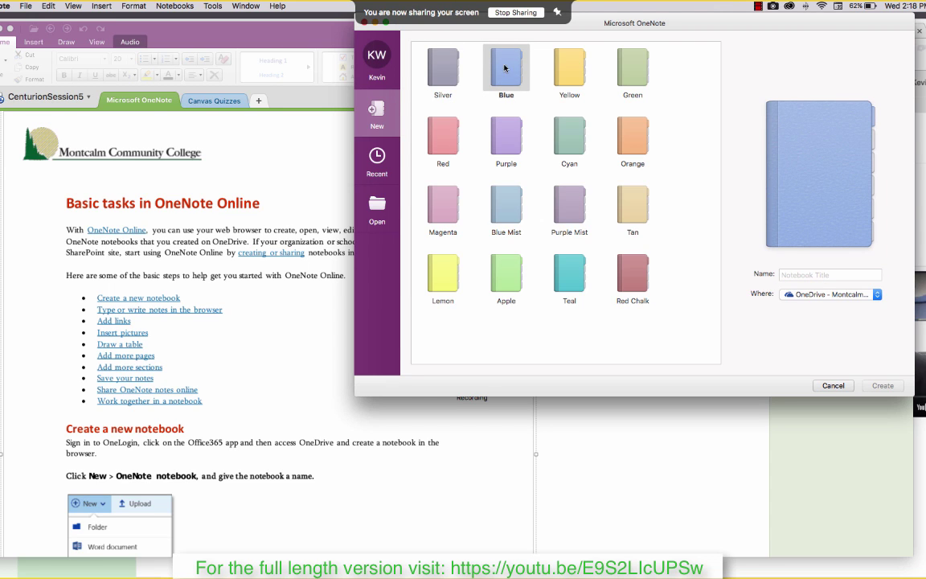
click(557, 73)
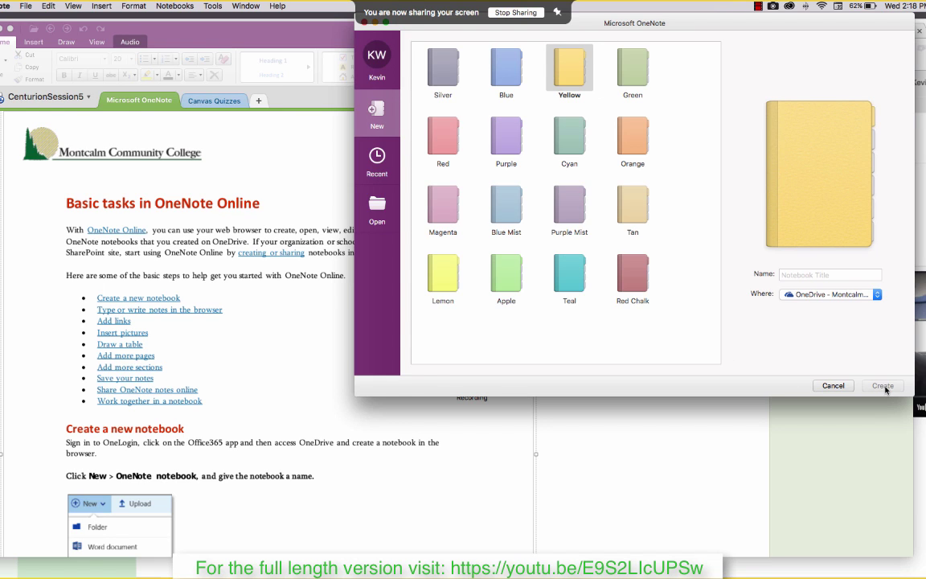
click(844, 274)
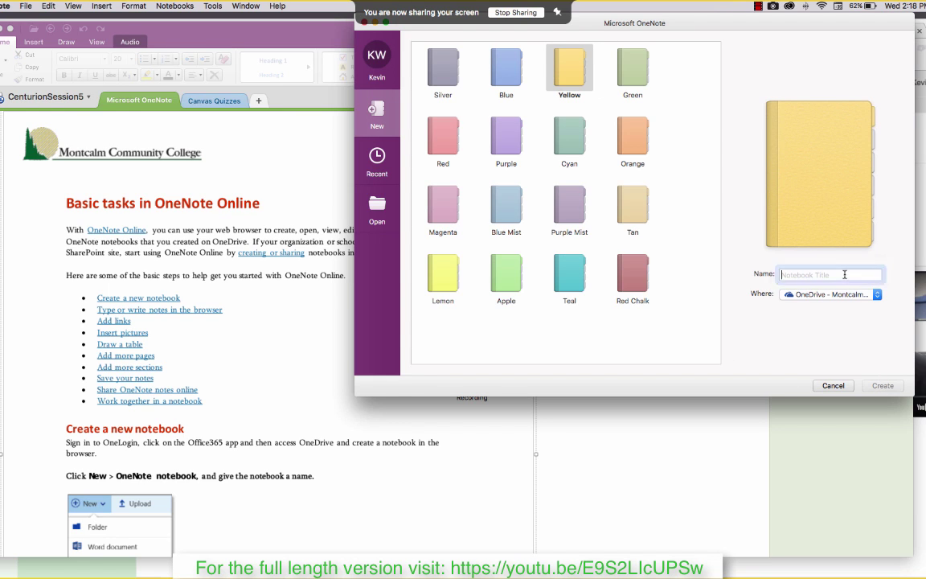
text(Example)
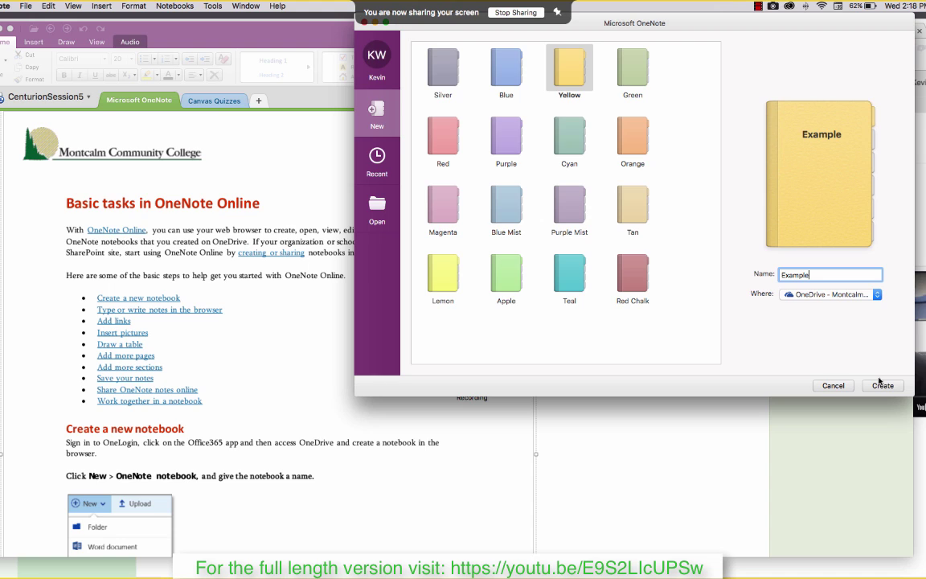
Keep OneDrive - Montcalm Community College as the storage location and create the notebook
click(860, 294)
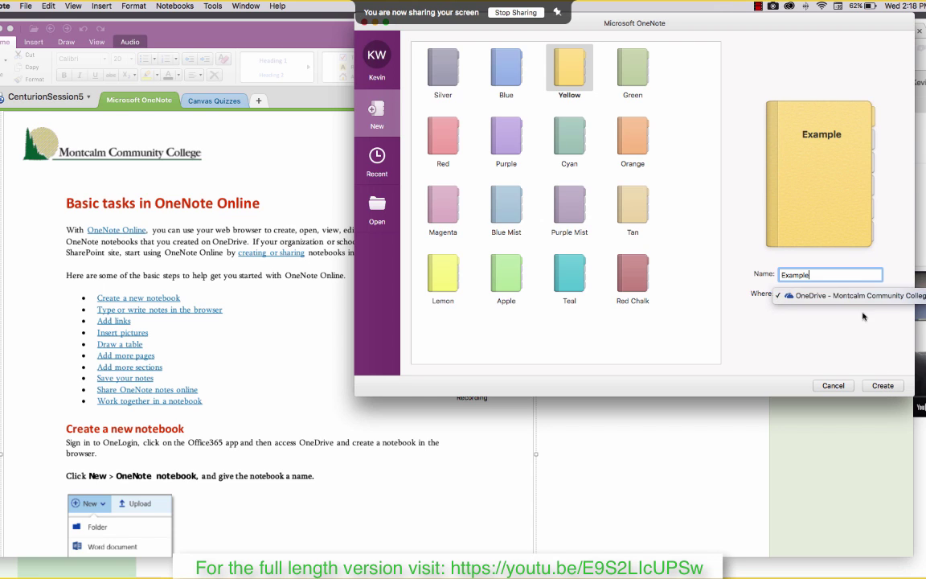
click(862, 296)
click(855, 295)
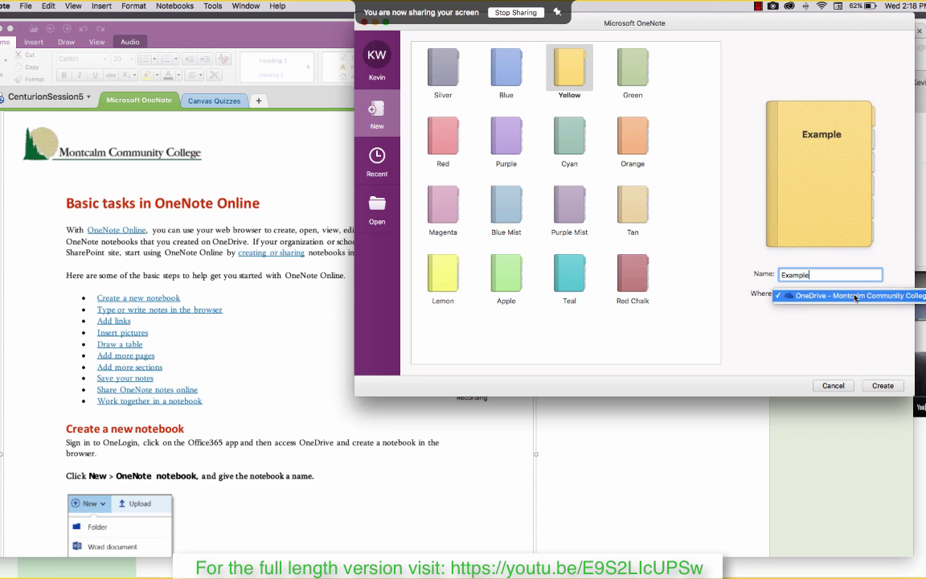
click(855, 296)
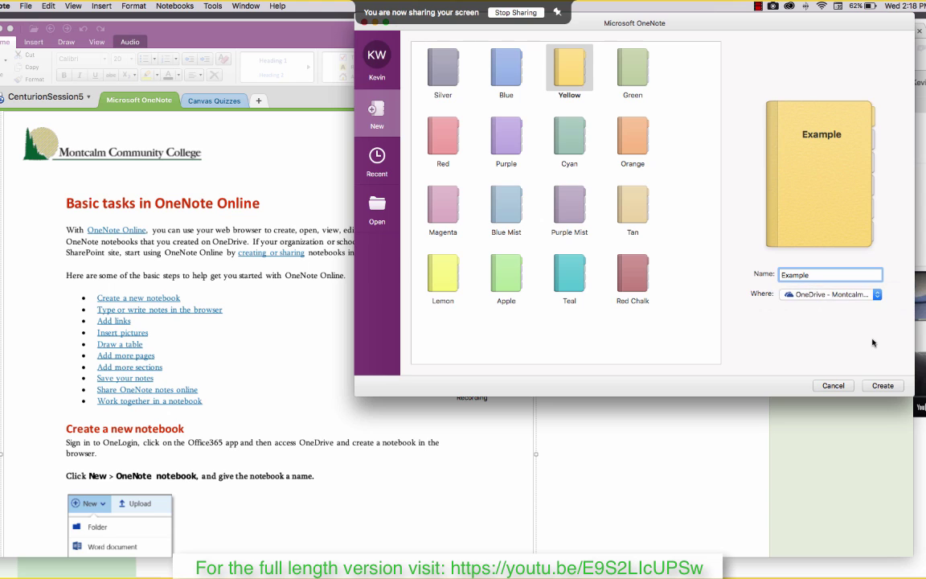
click(883, 386)
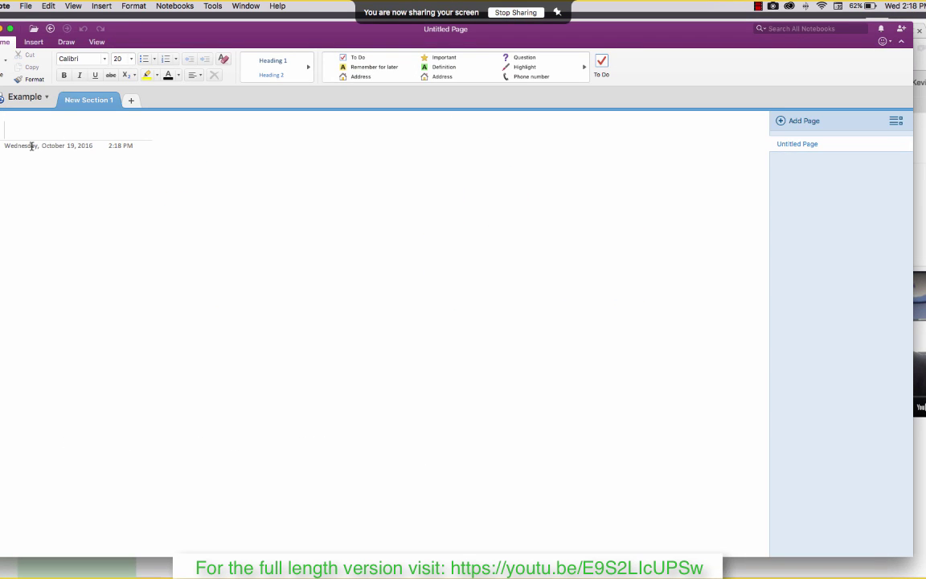
Check for the Example notebook in the desktop notebook list and in My Notebooks on OneNote Online in the browser
click(37, 96)
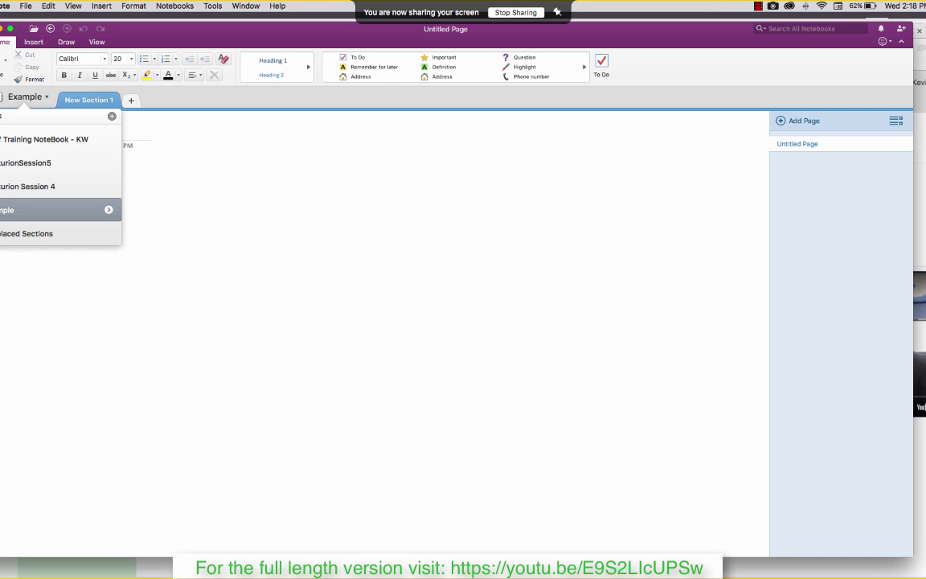
key(super+Tab)
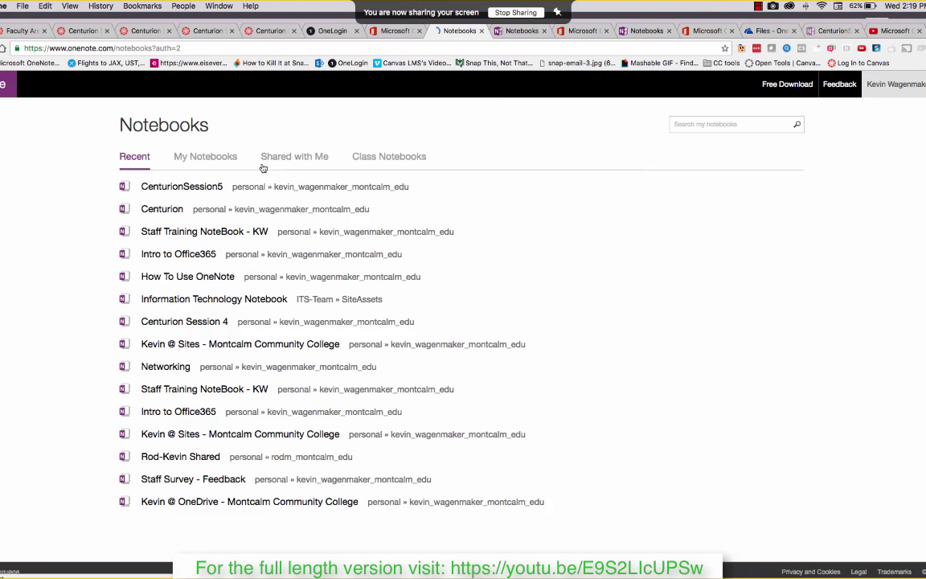
click(223, 161)
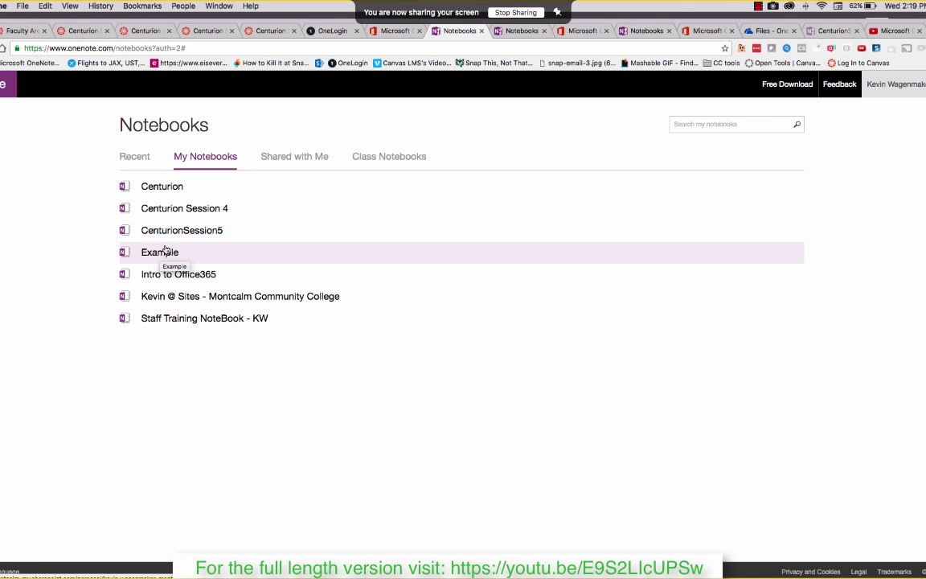
Switch back to the OneNote desktop app, title the untitled page Name and draw a looping black 0.5 mm pen scribble below it
key(super+Tab)
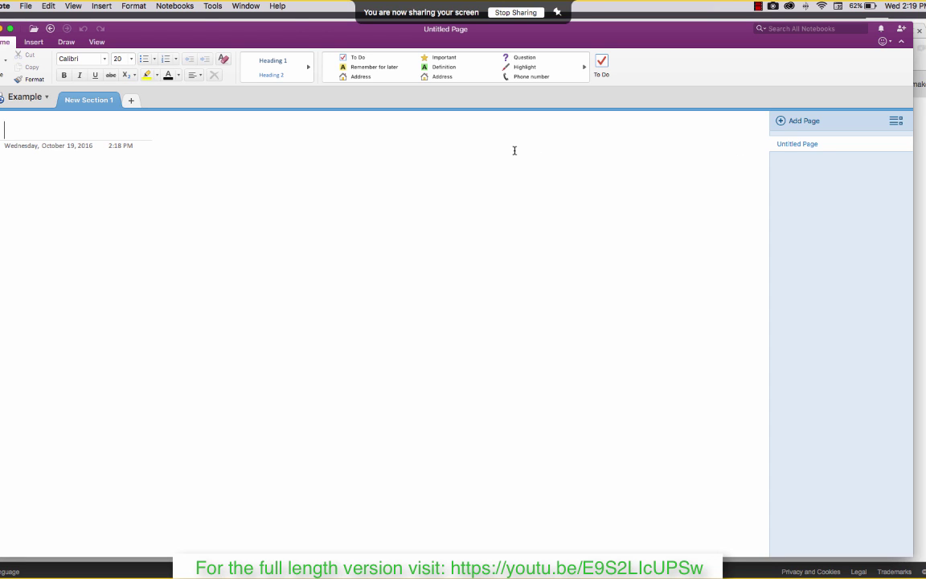
text(Name)
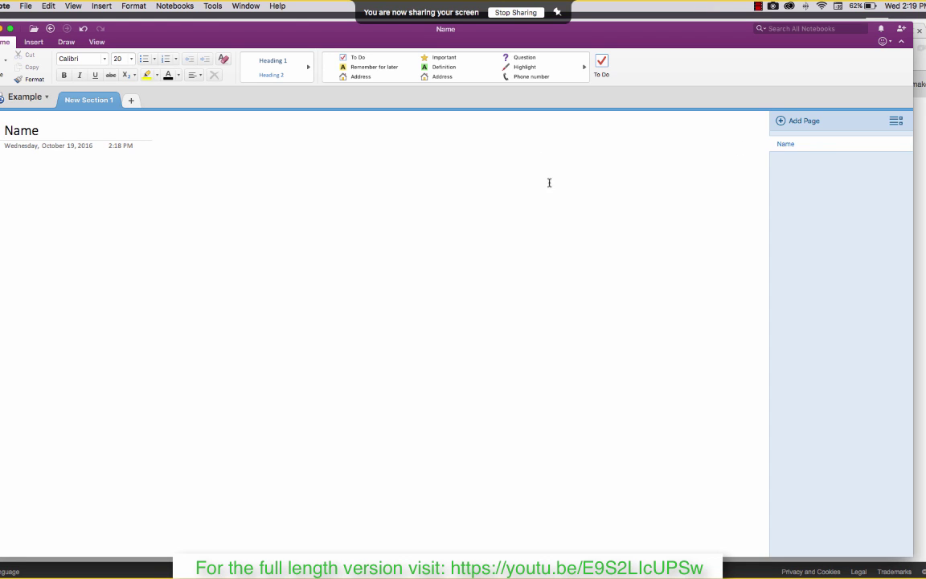
click(33, 42)
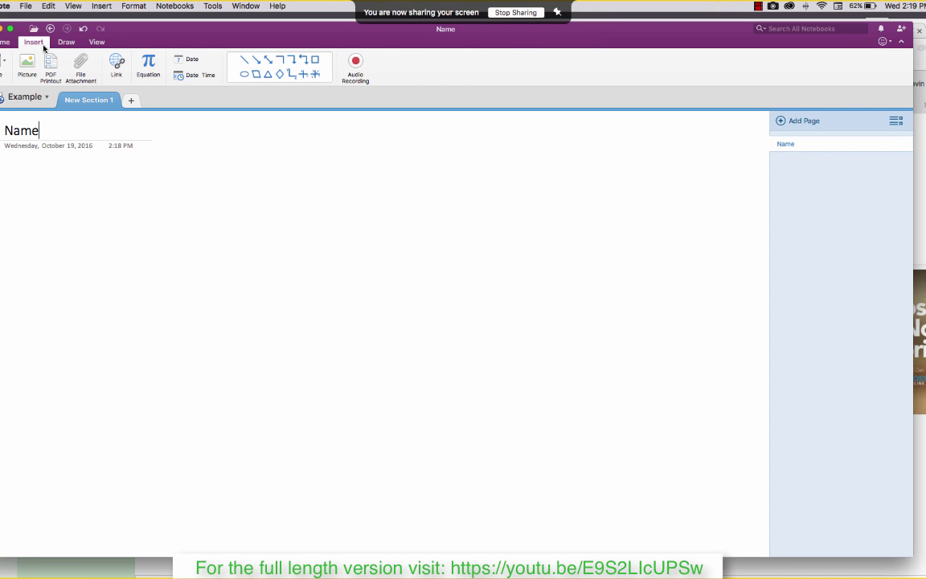
click(66, 42)
drag(214, 228, 186, 322)
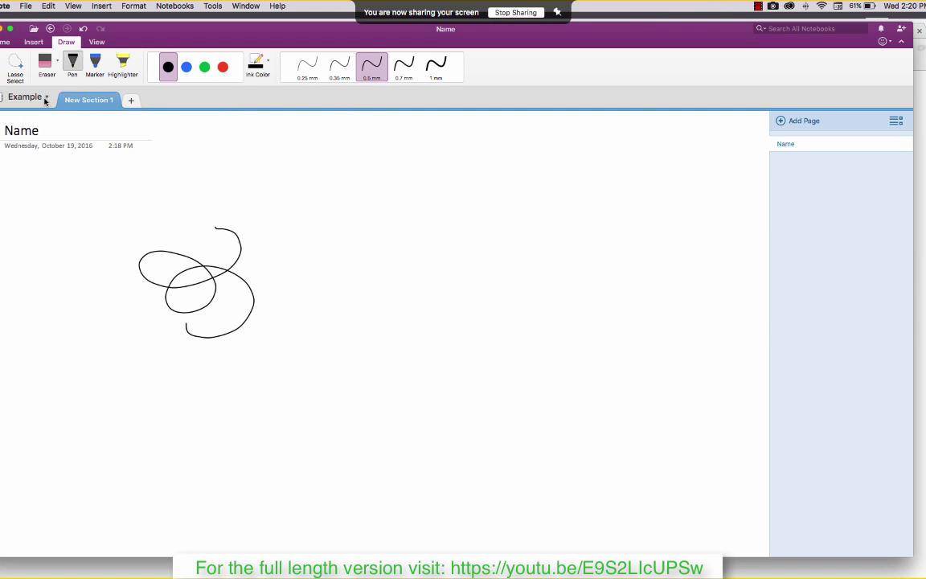
Close the Example notebook from the notebook list
click(45, 98)
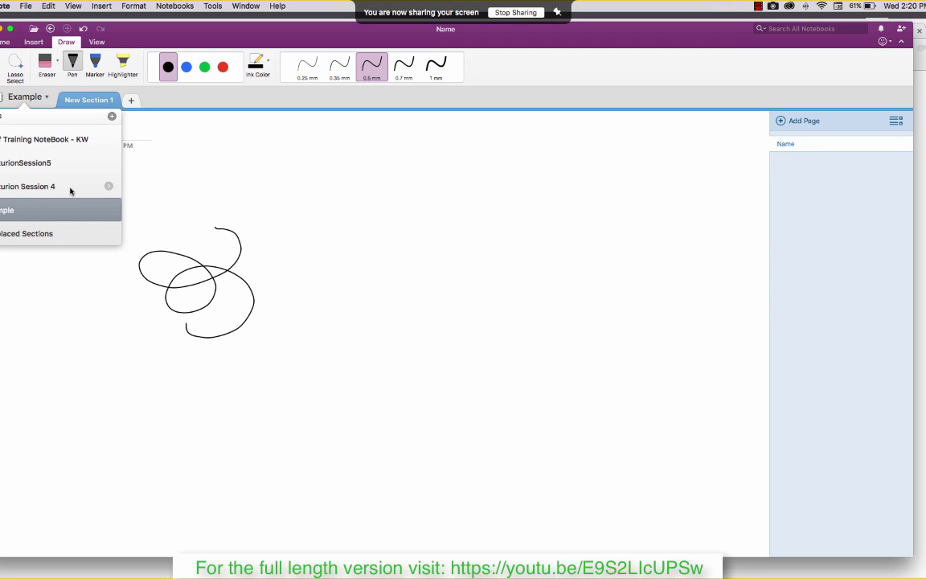
click(109, 209)
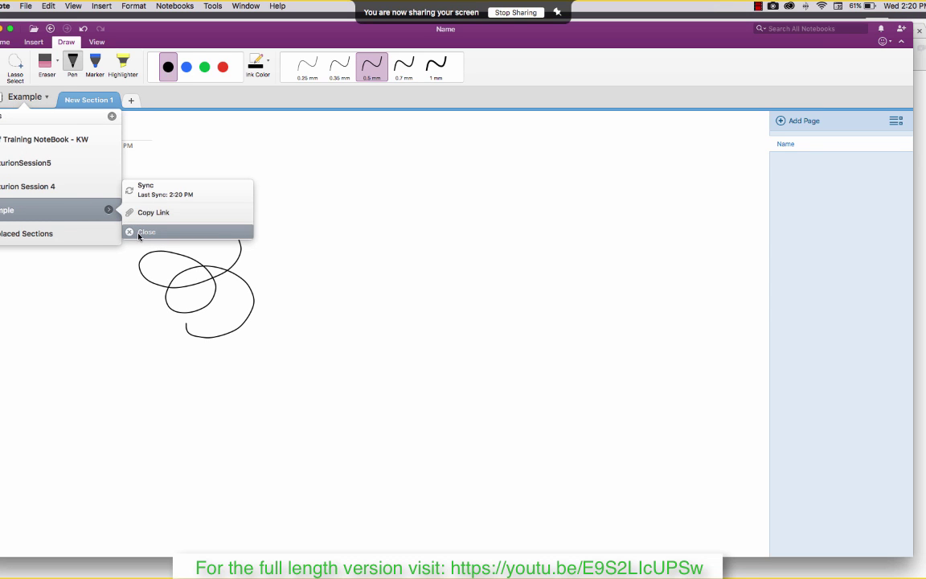
click(140, 232)
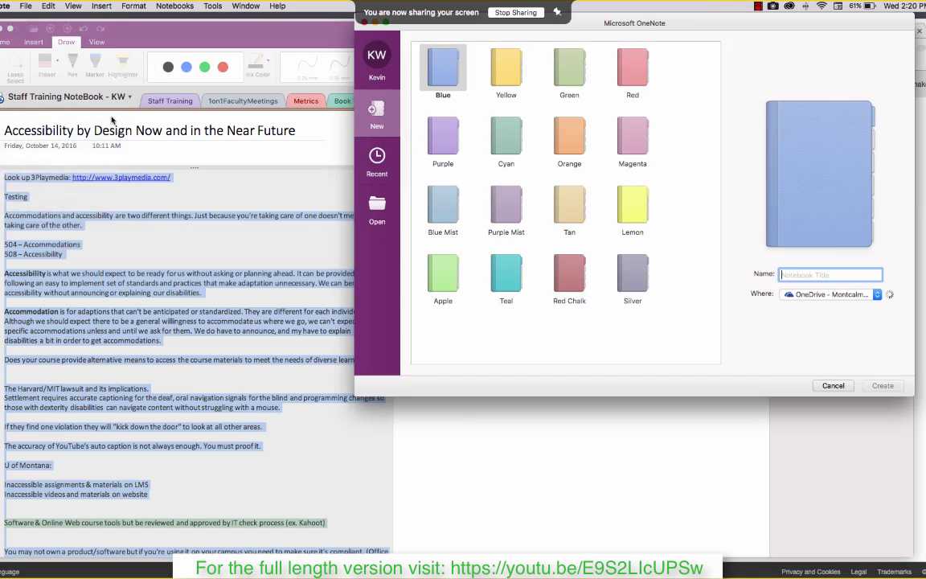
Look at the new, recent and open notebook views in the notebook dialog and leave it without opening one
click(108, 112)
click(371, 161)
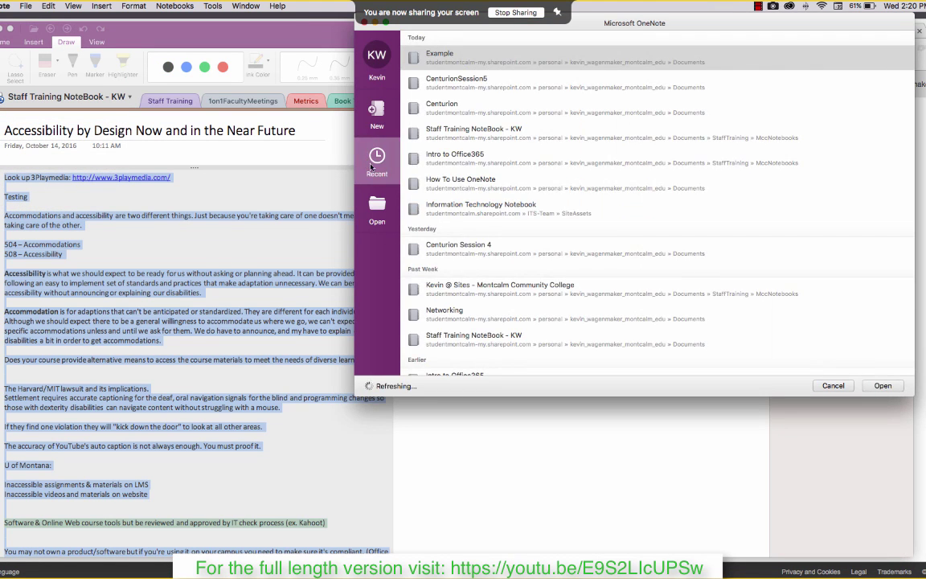
click(377, 207)
click(379, 173)
click(833, 386)
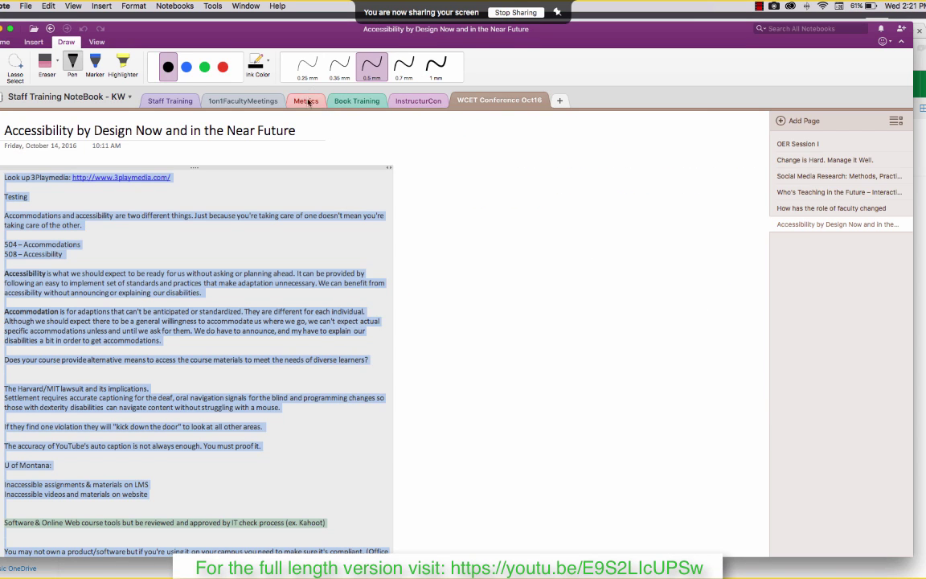
Open the CenturionSession5 notebook and insert an arrow shape pointing at the tutorial video on the Intro page
click(112, 93)
click(77, 164)
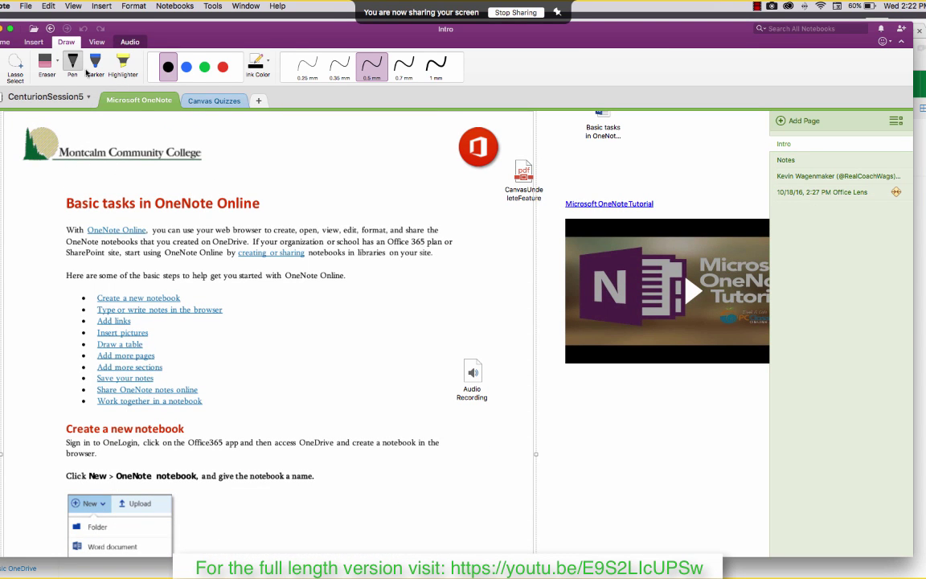
click(34, 42)
scroll(272, 291, up, 2)
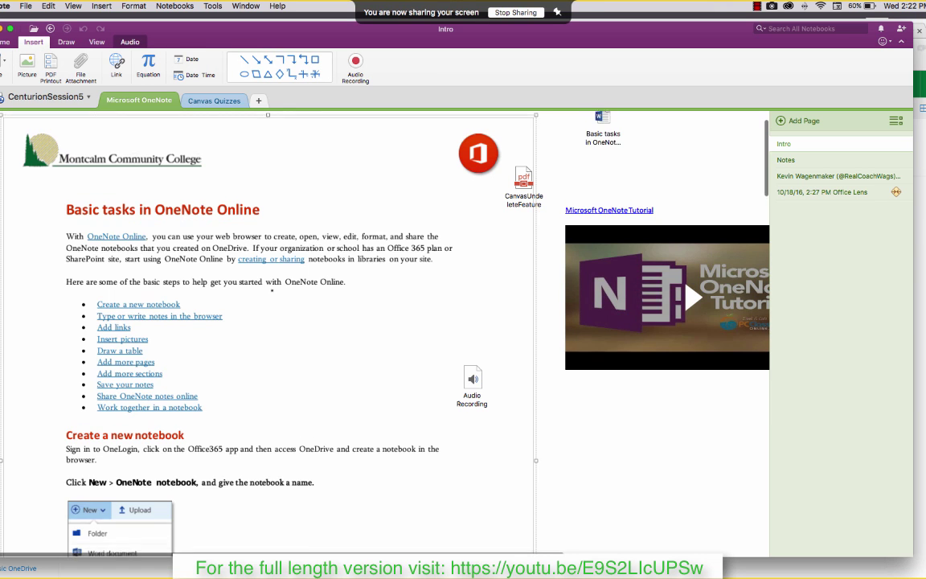
click(256, 59)
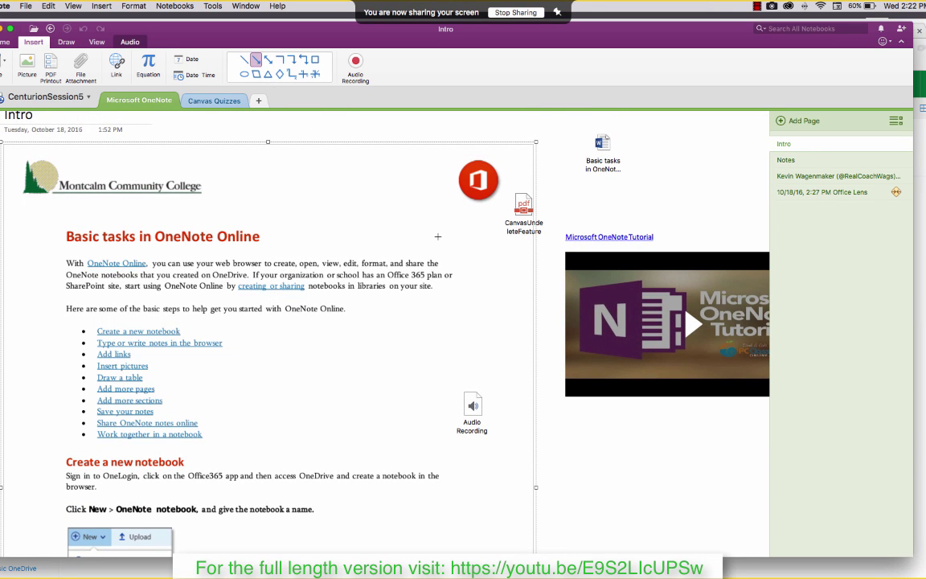
drag(438, 237, 559, 300)
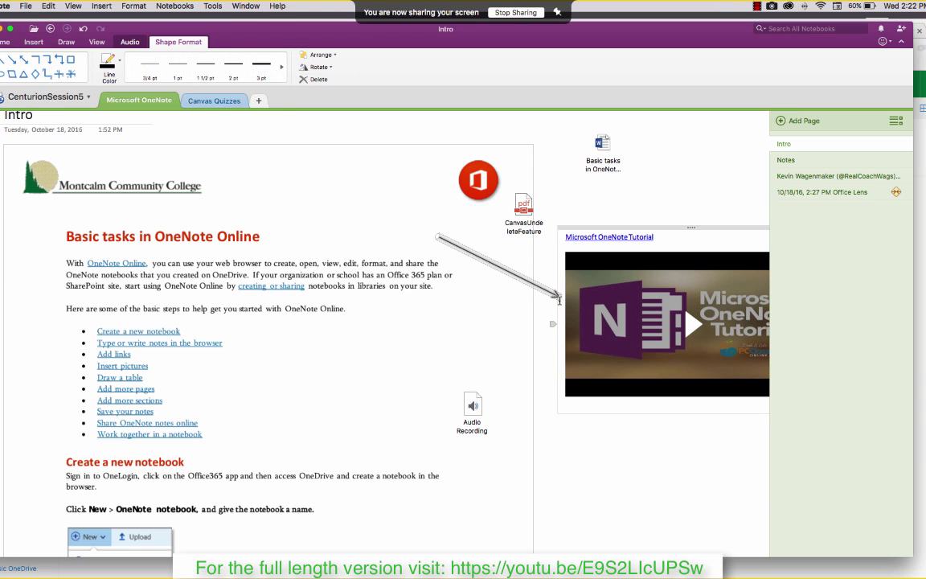
Set the Intro page's paper color to light blue and choose the most closely spaced rule lines as its paper style
click(96, 45)
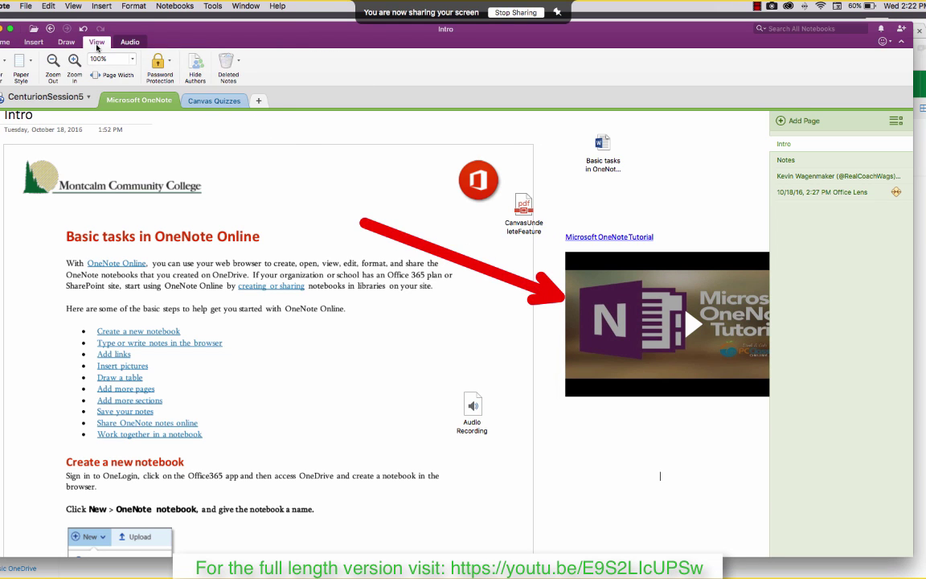
click(167, 64)
click(4, 61)
click(4, 61)
click(25, 124)
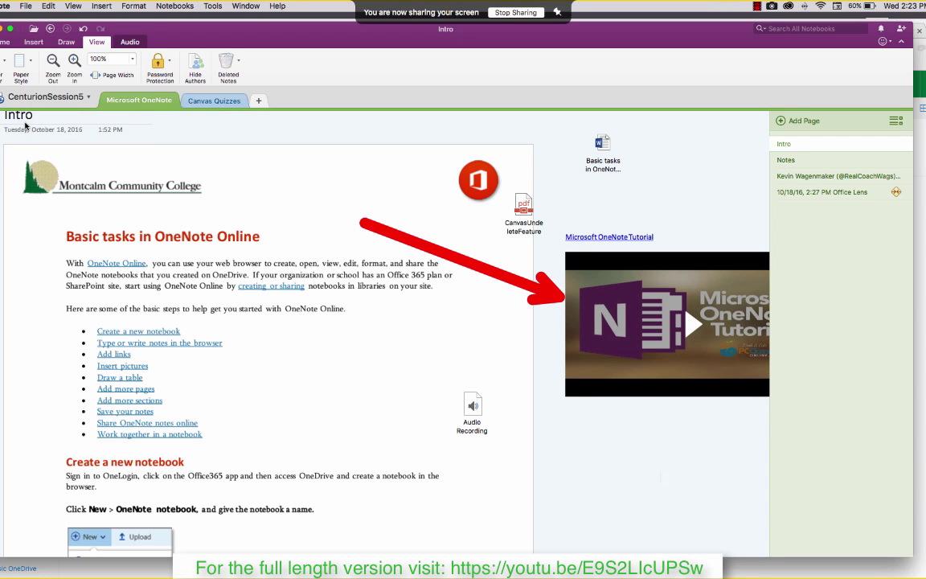
click(21, 60)
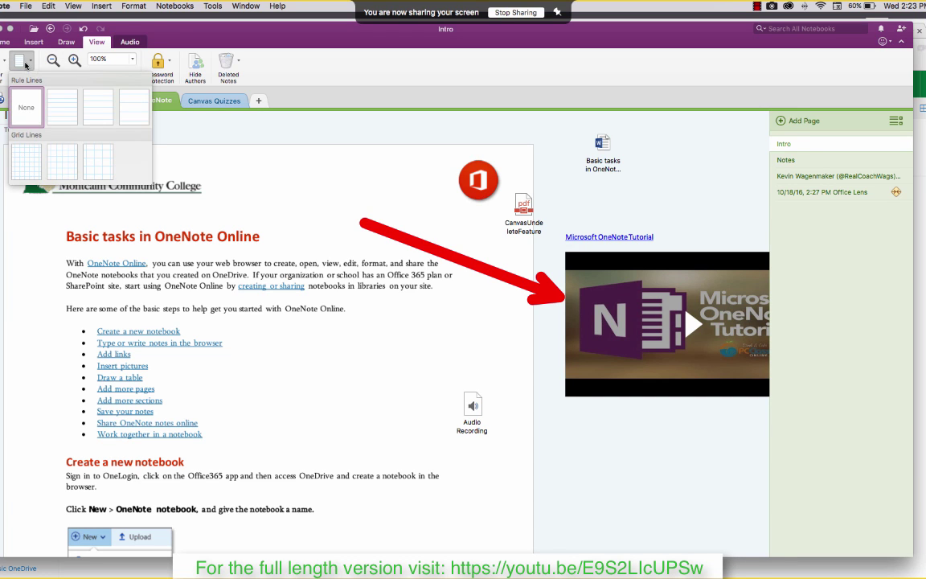
click(59, 114)
Add a page to the Canvas Quizzes section and give it the most closely spaced rule lines
click(217, 101)
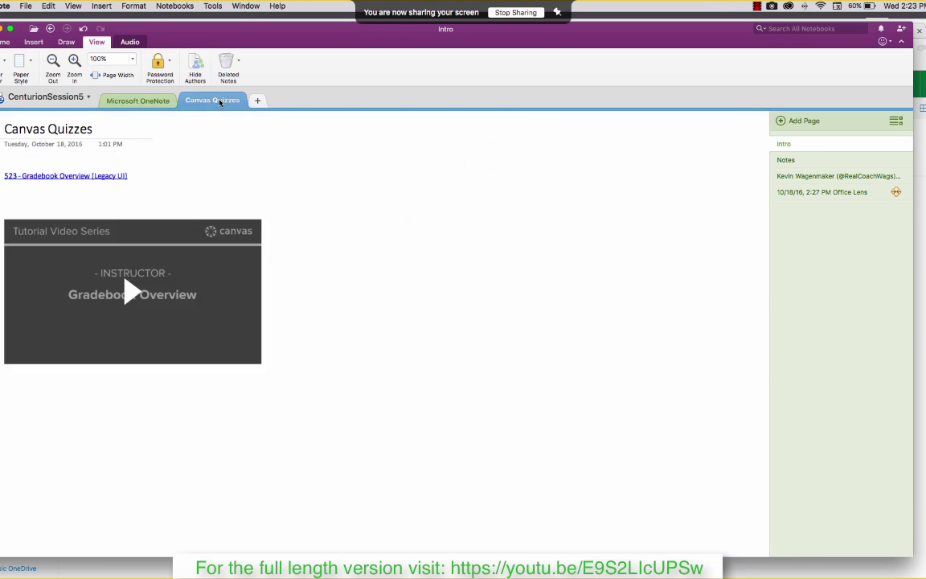
click(802, 120)
click(18, 60)
click(57, 115)
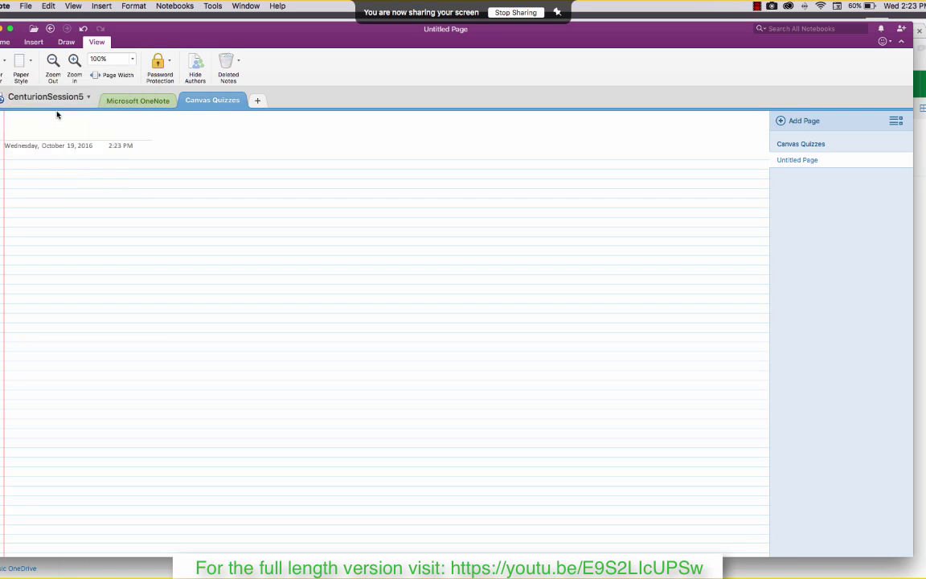
Give the untitled page a cream paper color and replace its rule lines with the medium grid lines
click(21, 60)
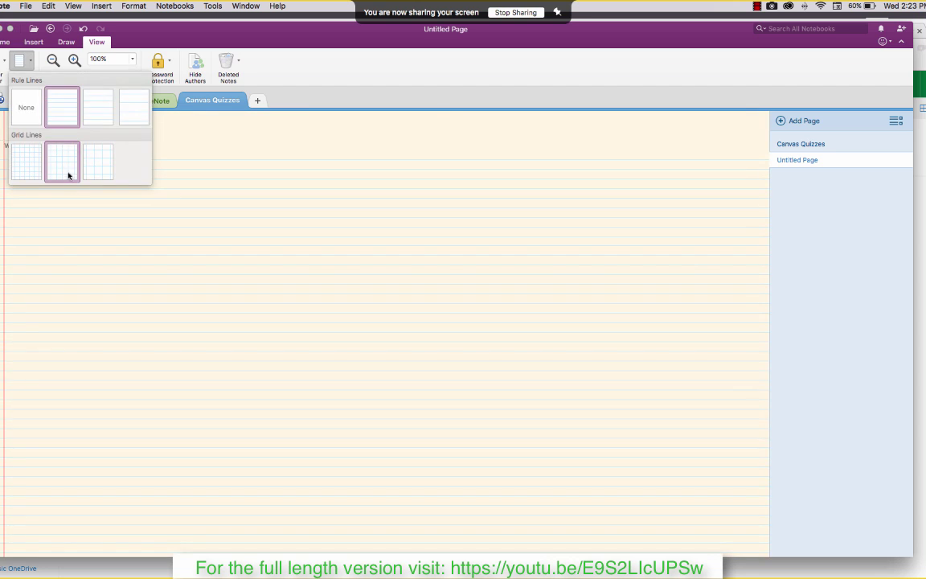
click(68, 172)
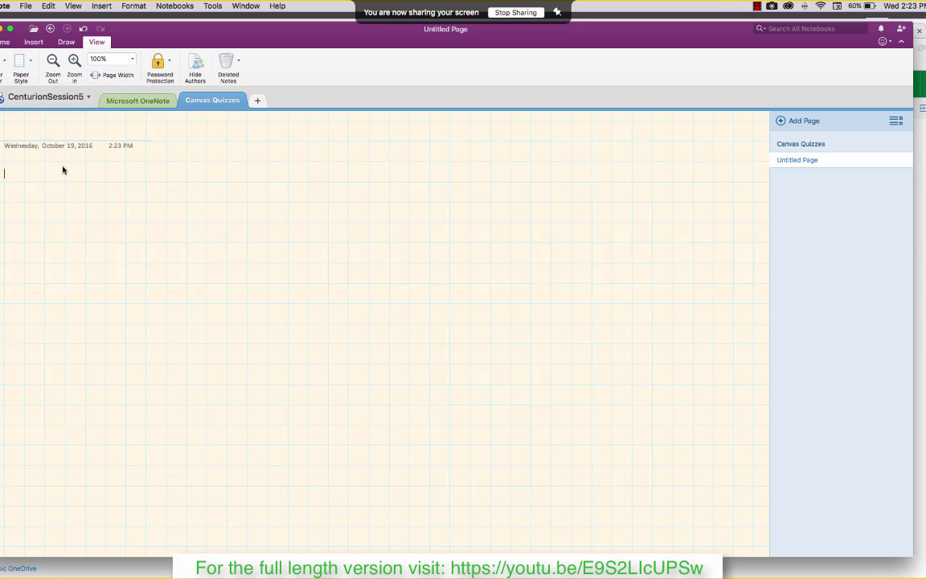
click(24, 61)
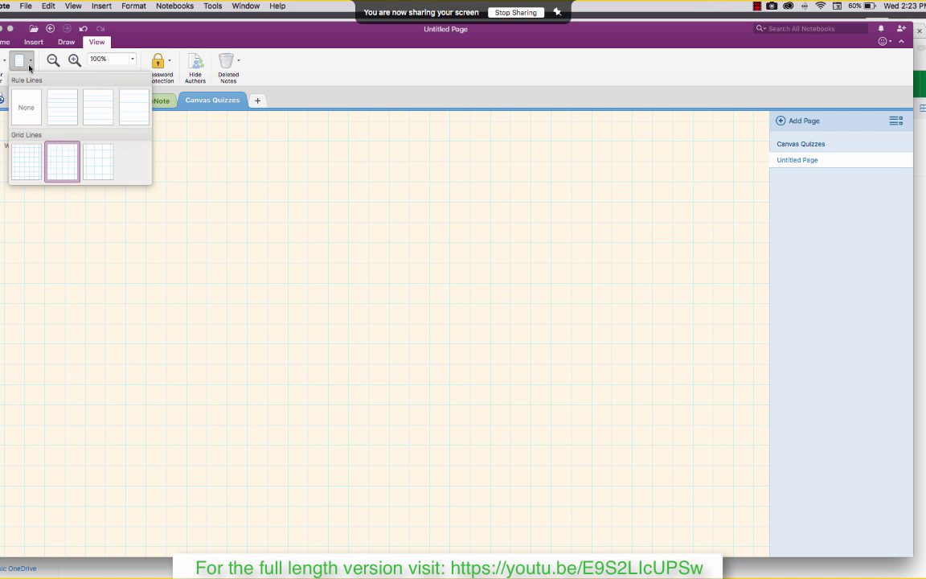
click(230, 269)
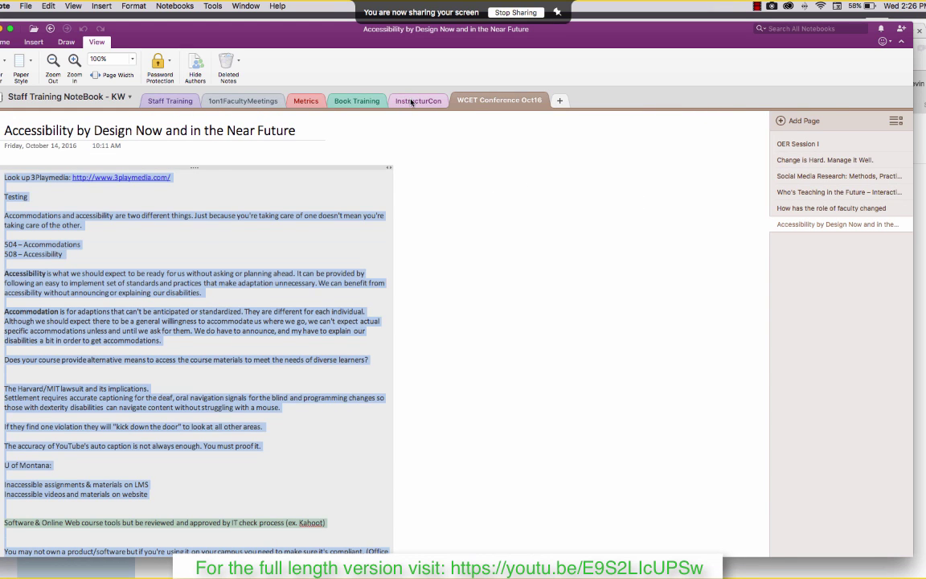
Look through the PreConference, Quiz Updates, Miscellaneous and Mobile World pages in the InstructurCon section of the Staff Training notebook
click(411, 101)
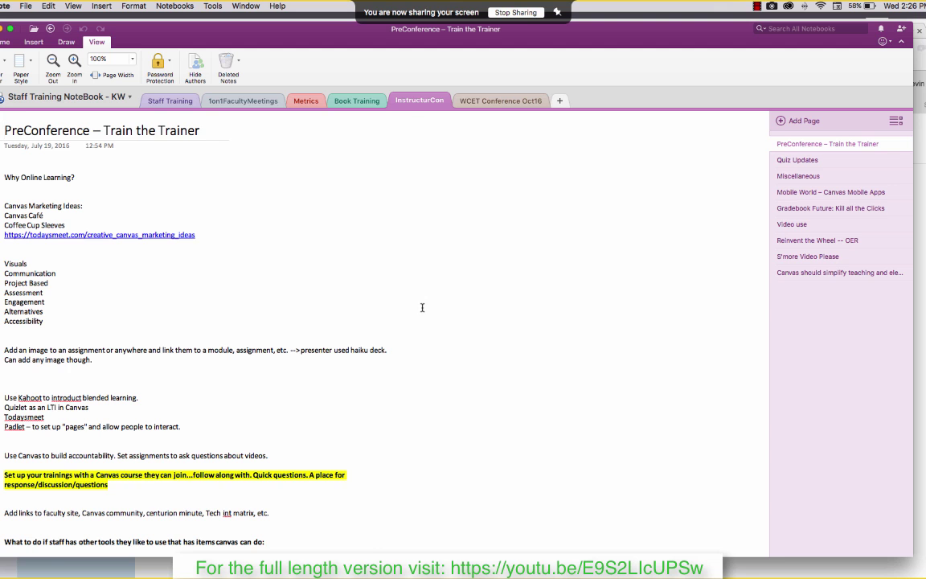
scroll(422, 307, down, 2)
scroll(422, 307, up, 2)
click(800, 160)
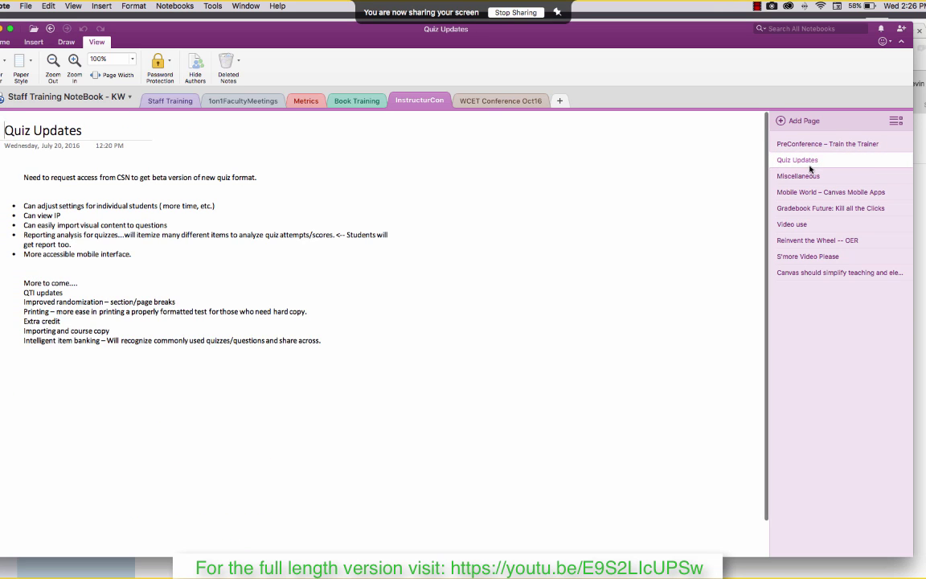
click(806, 176)
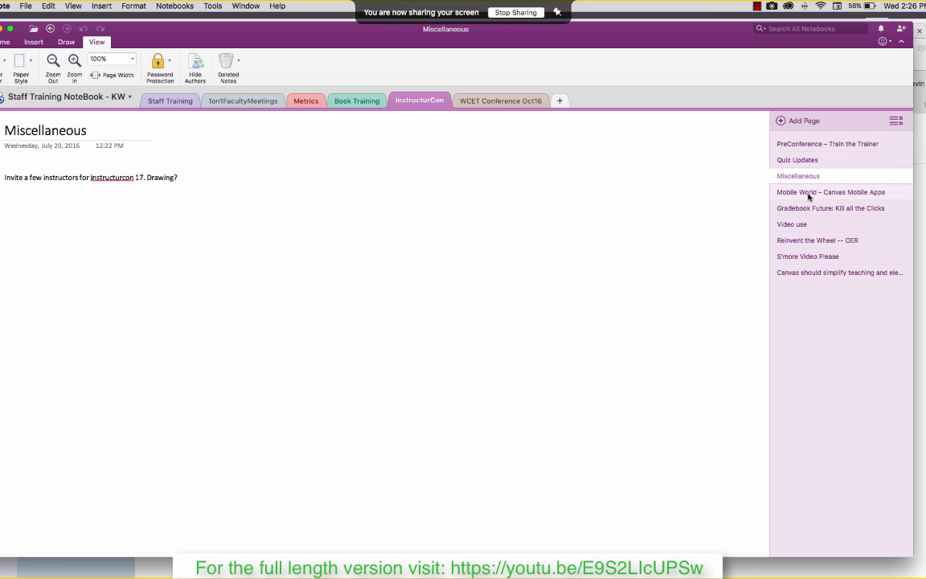
click(808, 193)
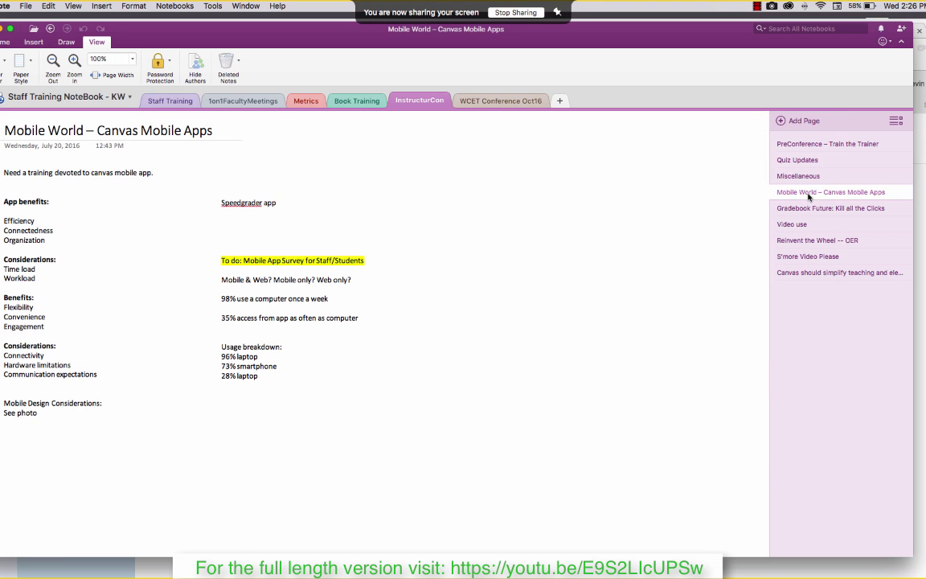
View the Accessibility by Design page in the WCET Conference Oct16 section, from the text notes through to the slide photos
click(492, 100)
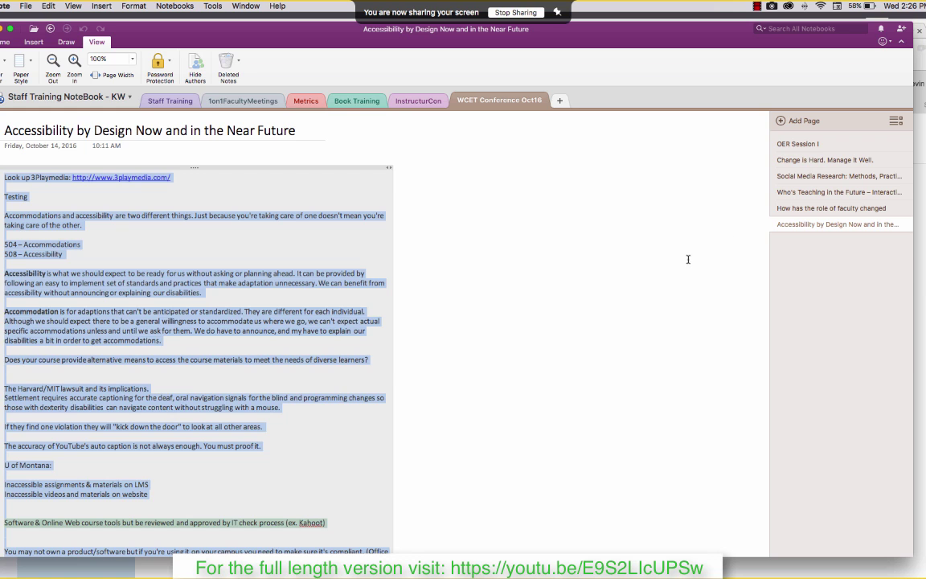
scroll(571, 329, down, 5)
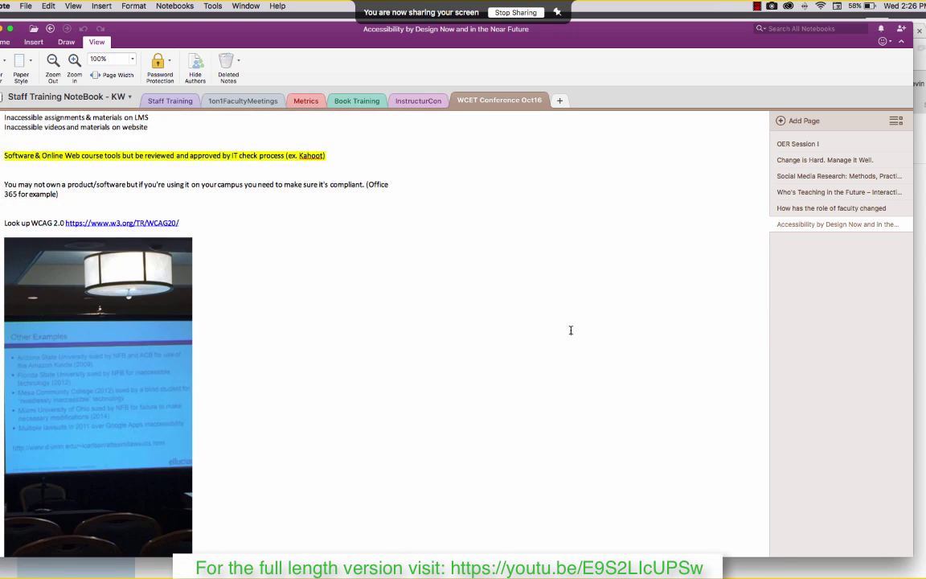
scroll(571, 330, down, 3)
scroll(571, 329, down, 3)
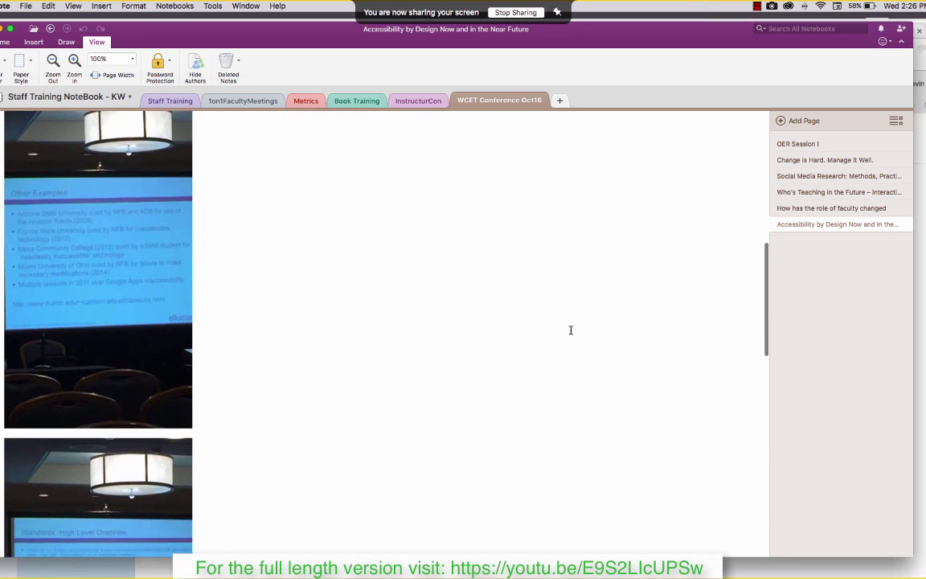
scroll(571, 330, down, 6)
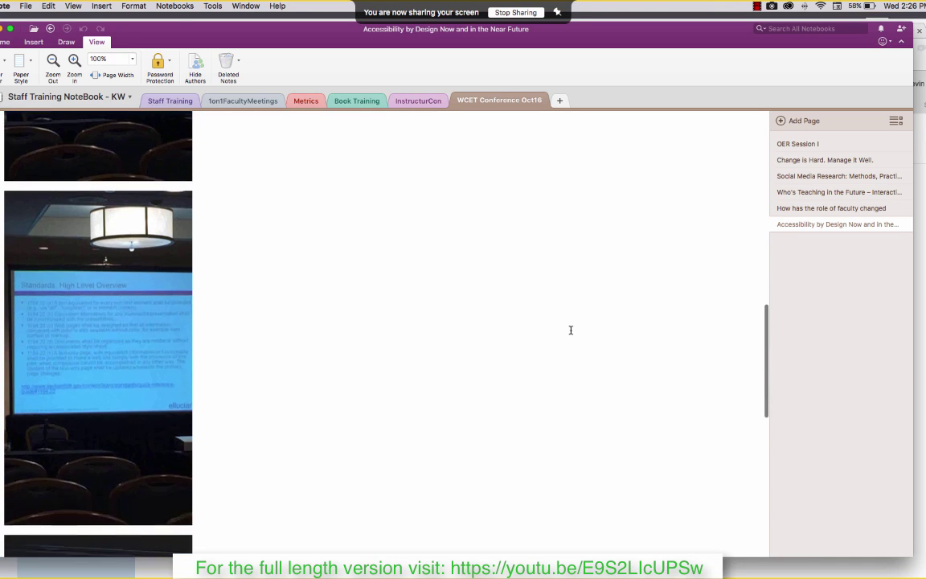
scroll(570, 330, down, 2)
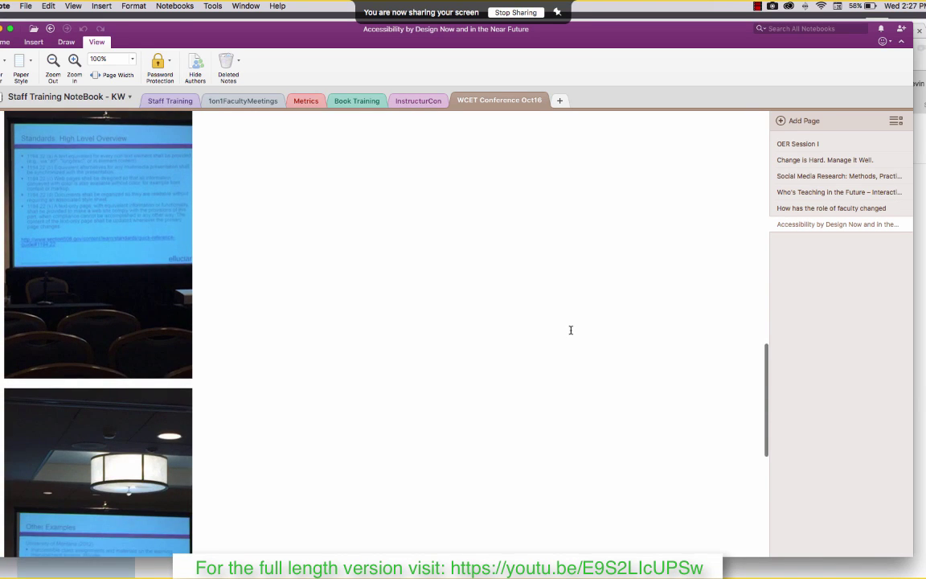
scroll(571, 330, down, 5)
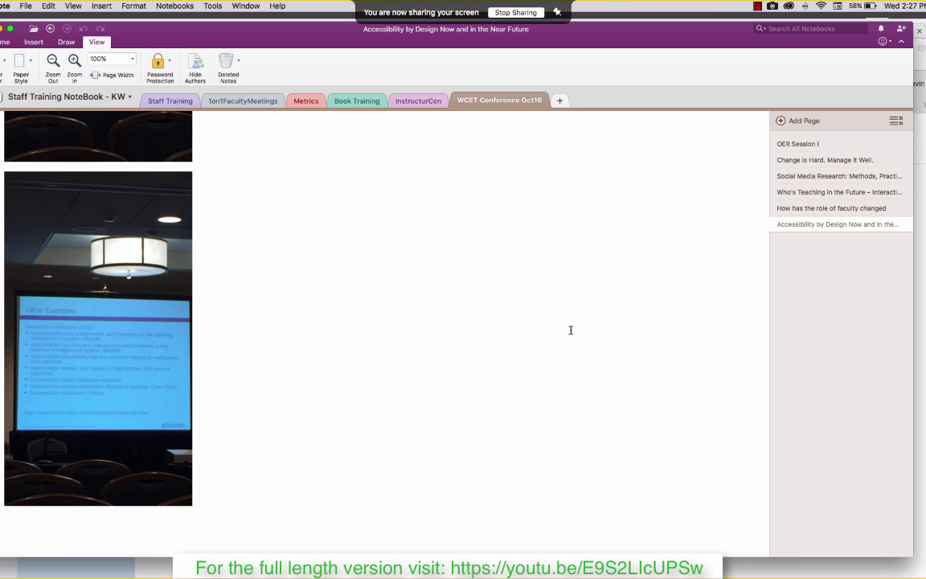
Switch to OneNote Online in the browser and check the Accessibility by Design page for the newly added photo
key(super+Tab)
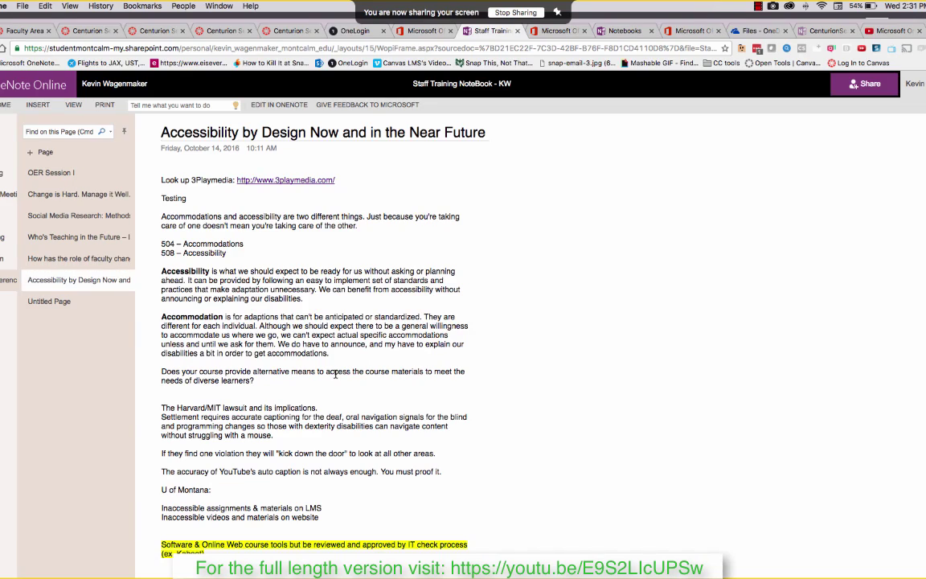
scroll(336, 373, down, 15)
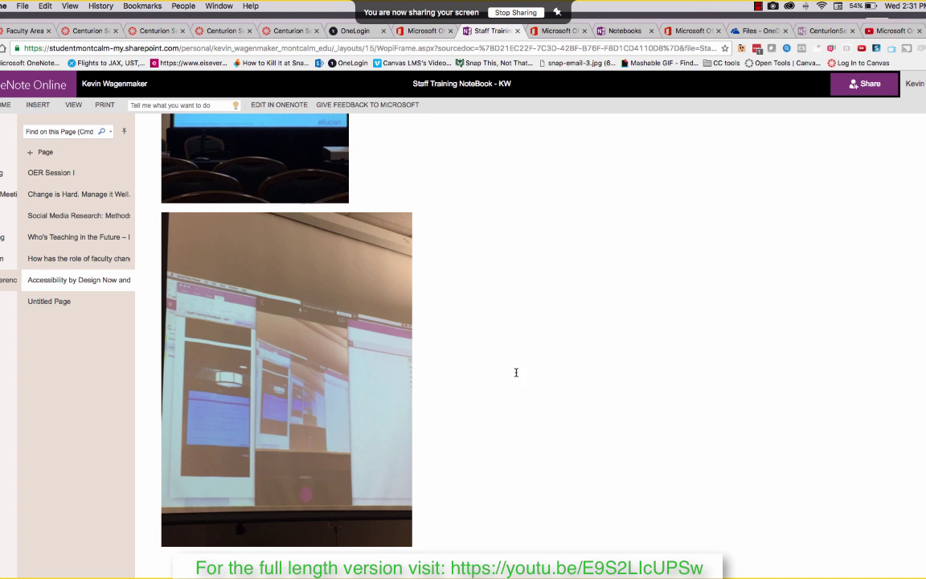
scroll(519, 389, up, 10)
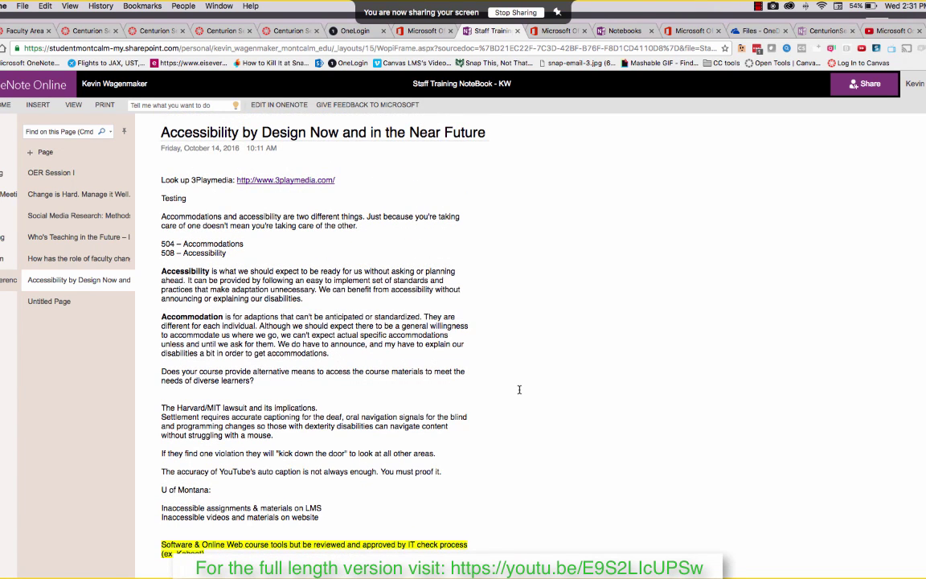
Switch back to the OneNote desktop app and check the Accessibility by Design page for the new photo and note at its end
key(super+Tab)
key(super+Tab)
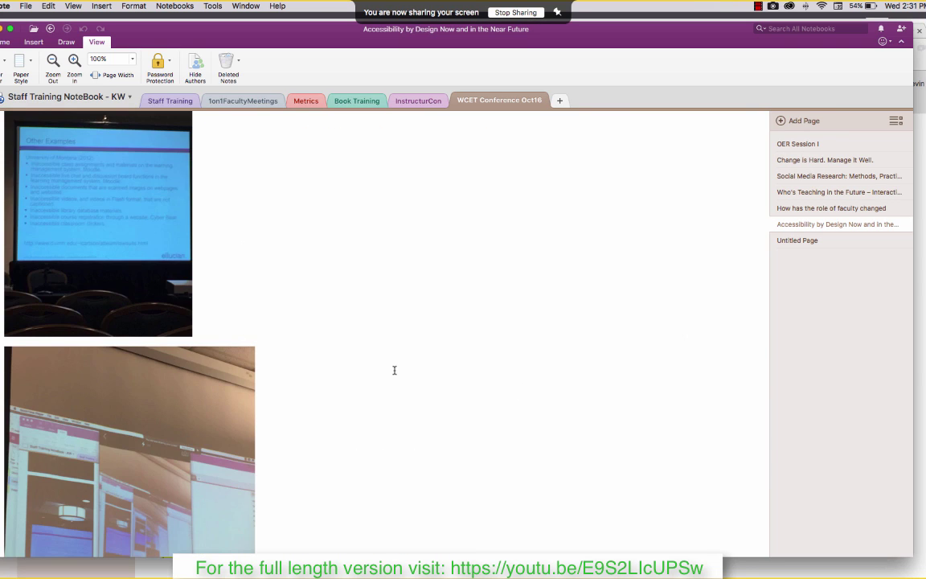
scroll(394, 370, down, 5)
drag(284, 34, 300, 37)
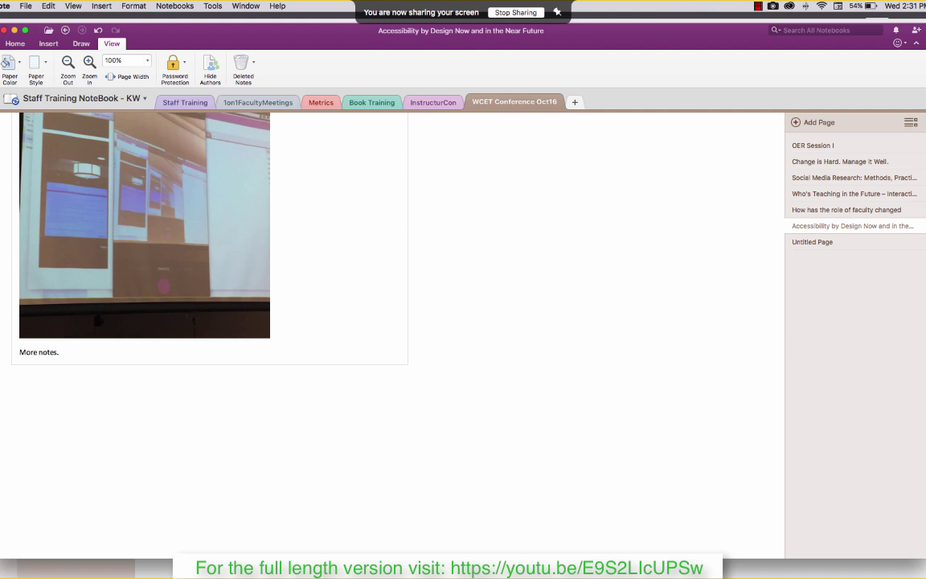
scroll(418, 354, up, 15)
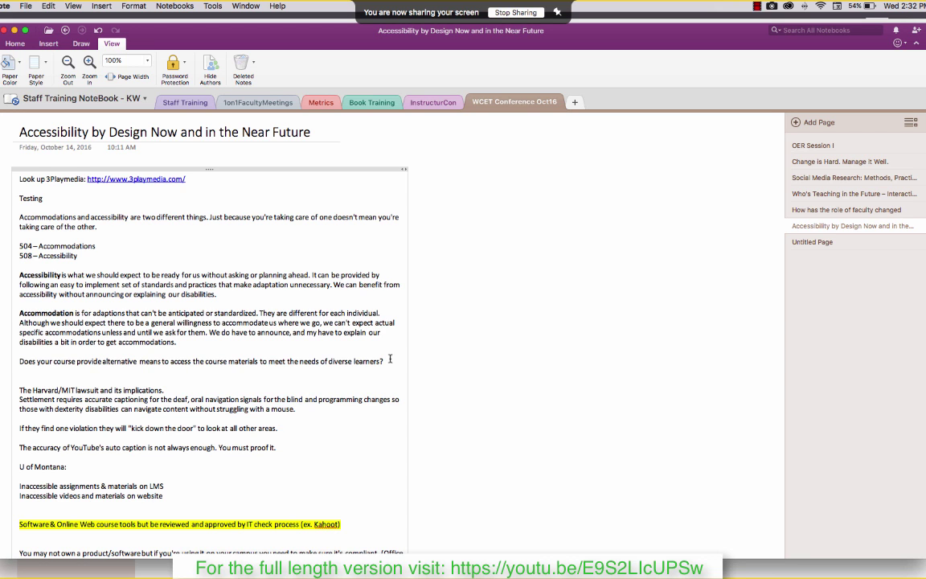
scroll(89, 299, up, 3)
Switch to OneNote Online in the browser and bring up the mirrored phone screen over it
key(super+Tab)
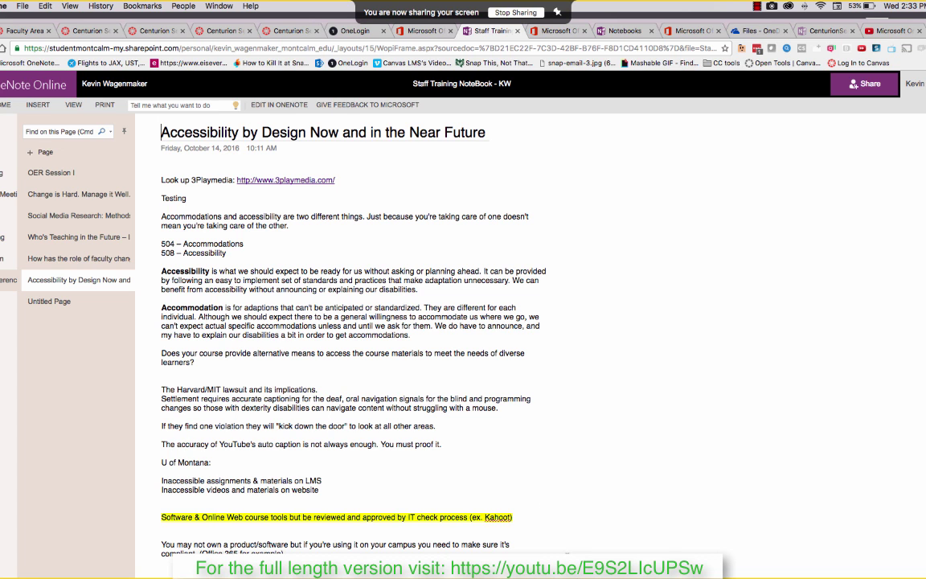
mouse_move(689, 561)
click(885, 561)
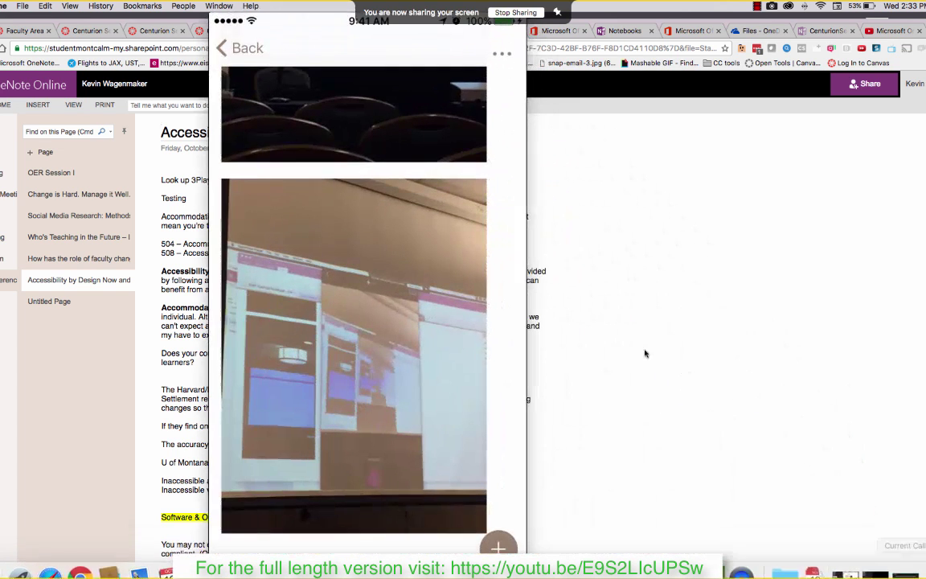